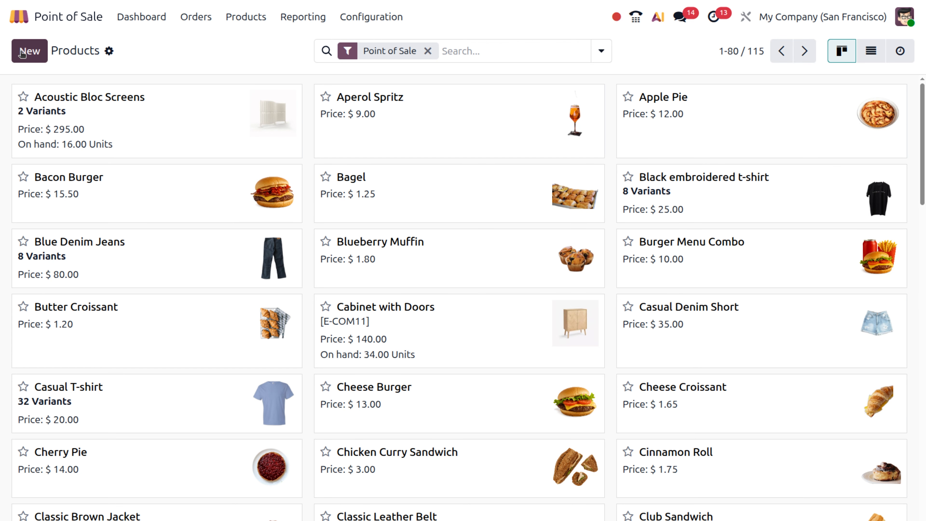
Create a new product named "note book" and mark it as a favorite
{"action": "left_click", "coordinate": [22, 54]}
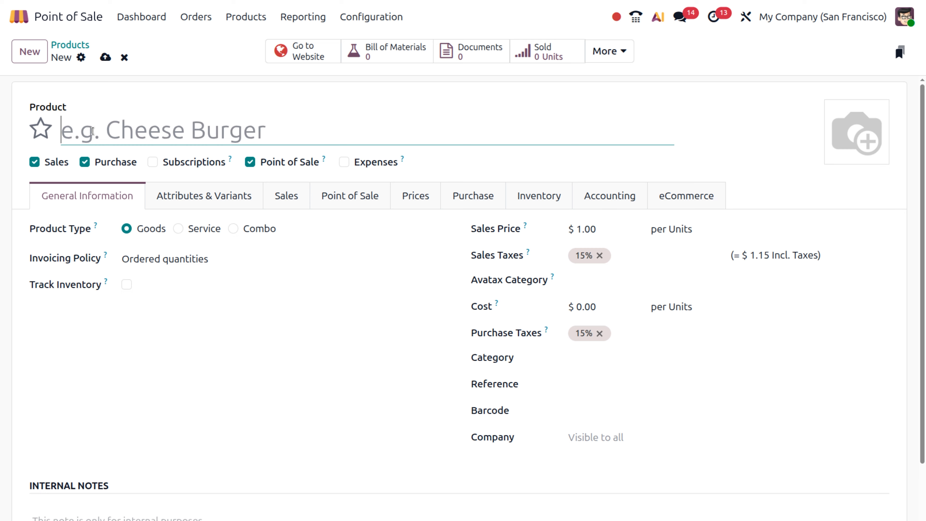
{"action": "type", "text": "n"}
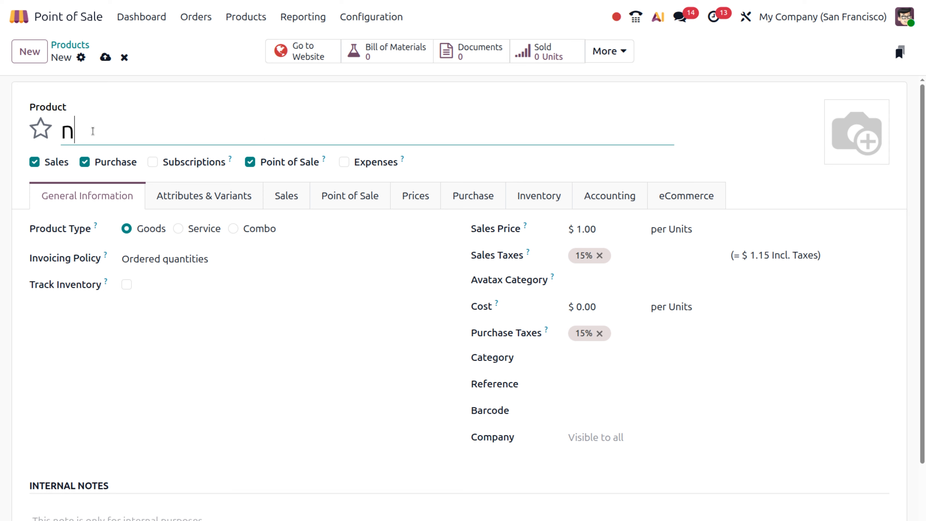
{"action": "type", "text": "ote book"}
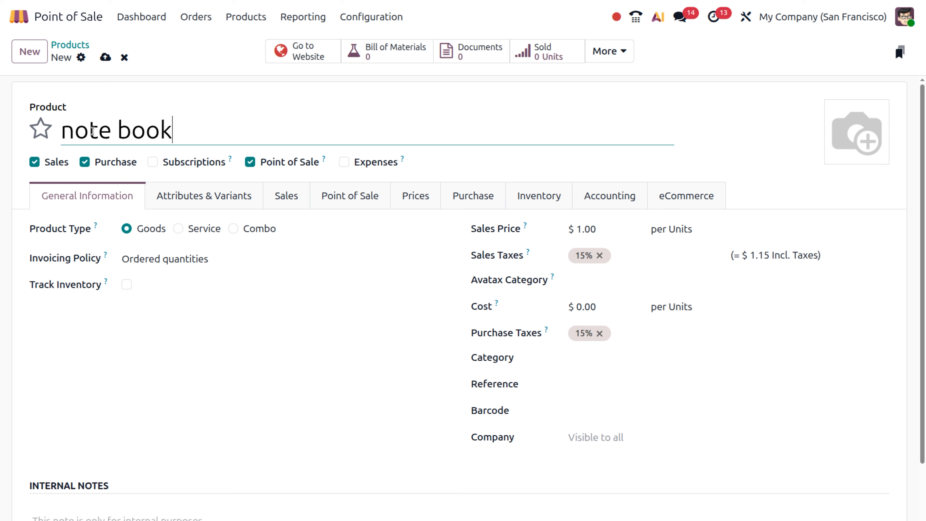
{"action": "left_click", "coordinate": [42, 131]}
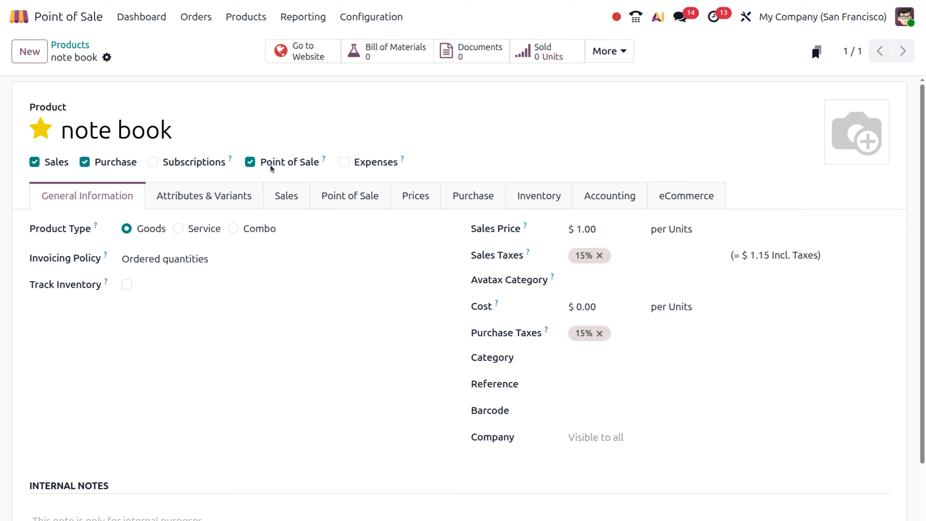
Enable inventory tracking for the note book by quantity and set its quantity on hand to 10 units
{"action": "mouse_move", "coordinate": [325, 163]}
{"action": "mouse_move", "coordinate": [99, 231]}
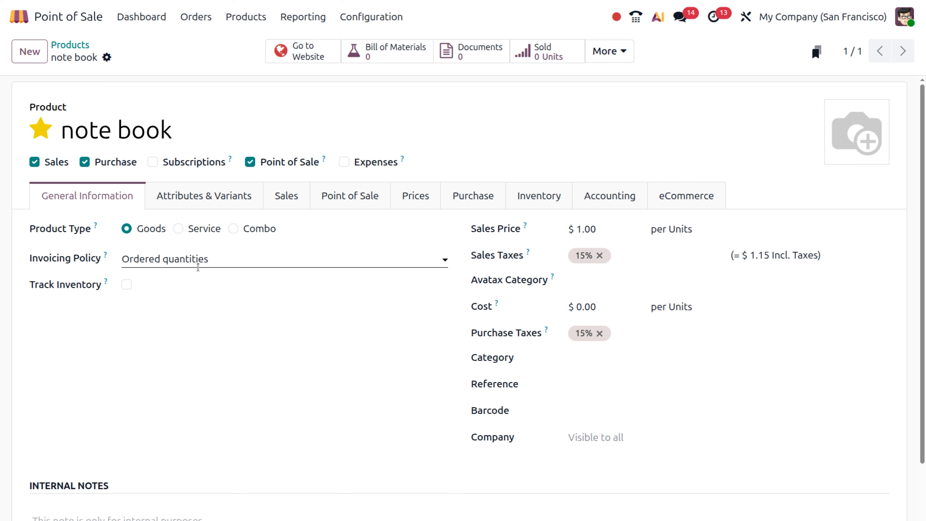
{"action": "left_click", "coordinate": [126, 286]}
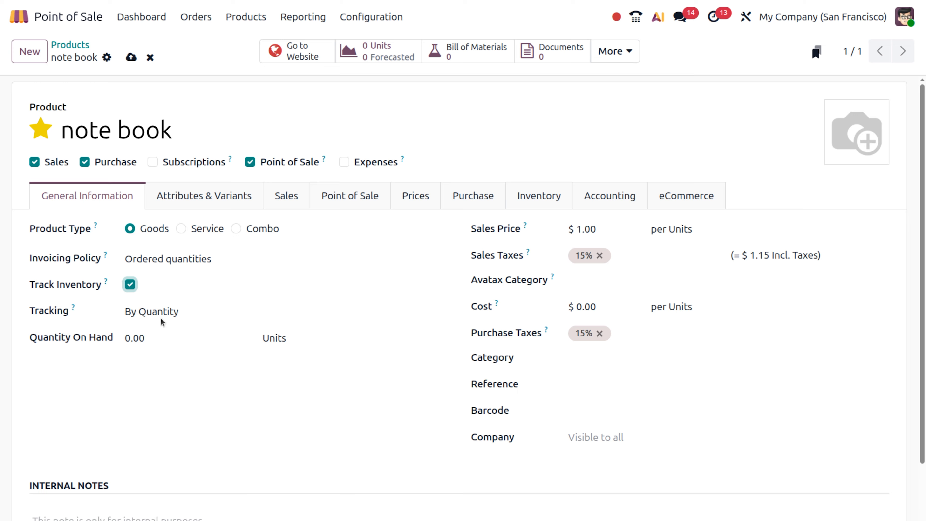
{"action": "left_click", "coordinate": [183, 309]}
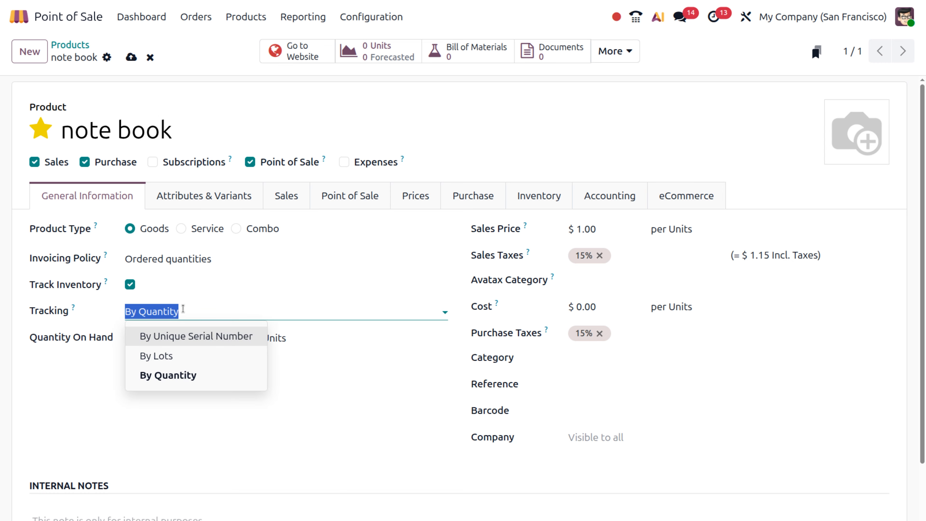
{"action": "left_click", "coordinate": [79, 376]}
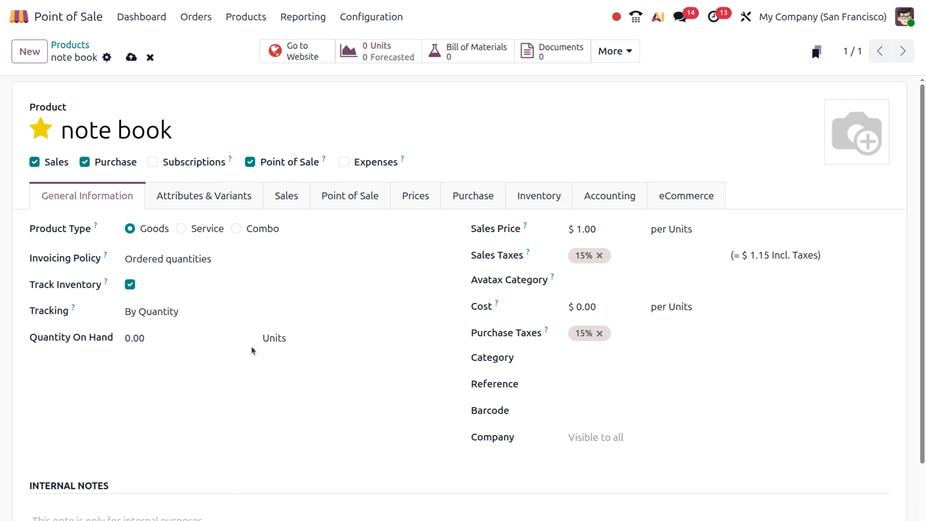
{"action": "left_click", "coordinate": [149, 339]}
{"action": "key", "text": "BackSpace"}
{"action": "type", "text": "10"}
{"action": "left_click", "coordinate": [172, 369]}
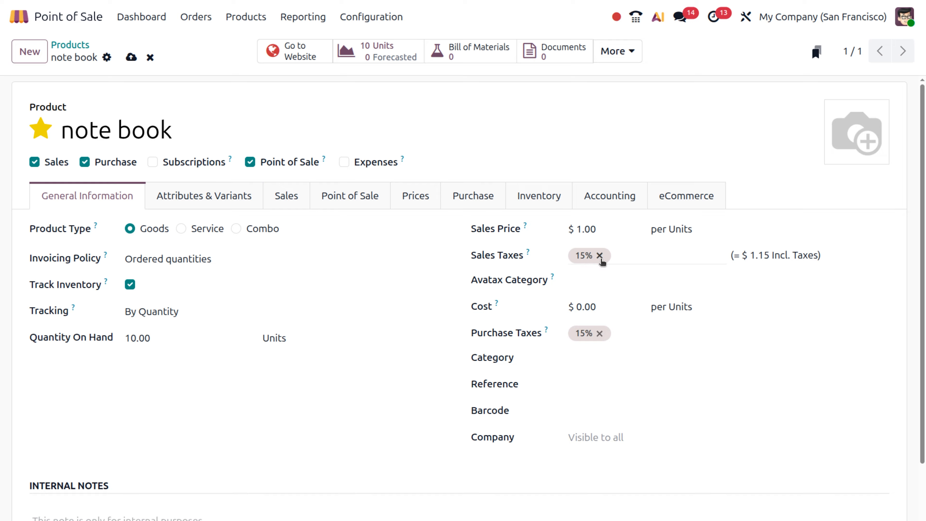
Set the note book's sales price to $5 and its cost to $3 per unit
{"action": "left_click", "coordinate": [602, 231]}
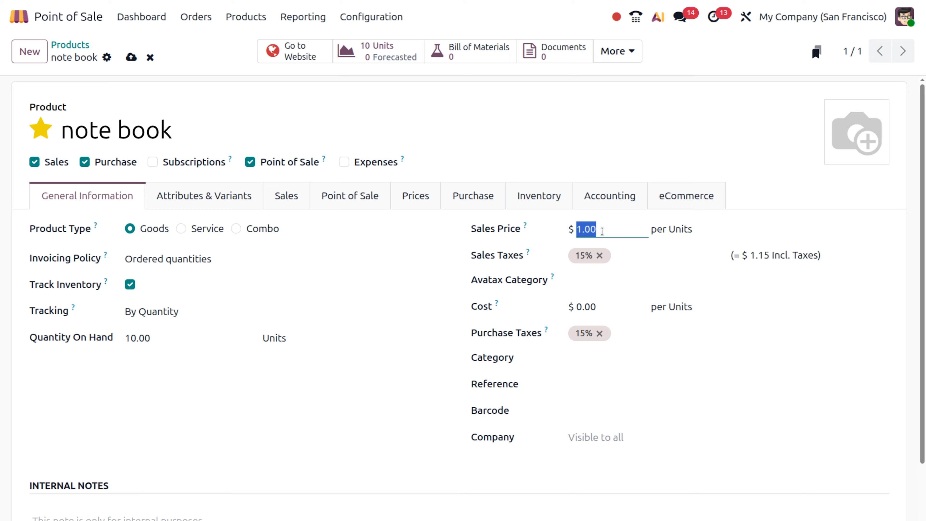
{"action": "key", "text": "BackSpace"}
{"action": "type", "text": "5"}
{"action": "left_click", "coordinate": [667, 279]}
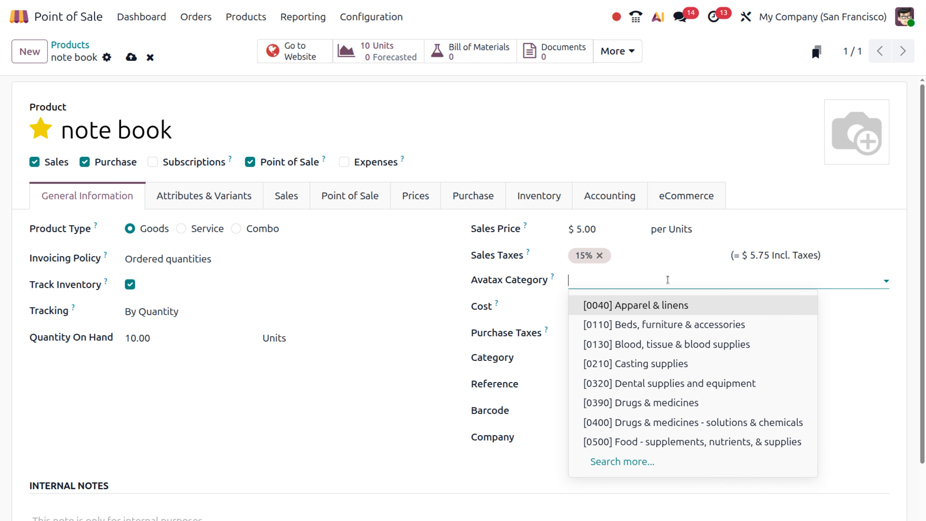
{"action": "left_click", "coordinate": [868, 318]}
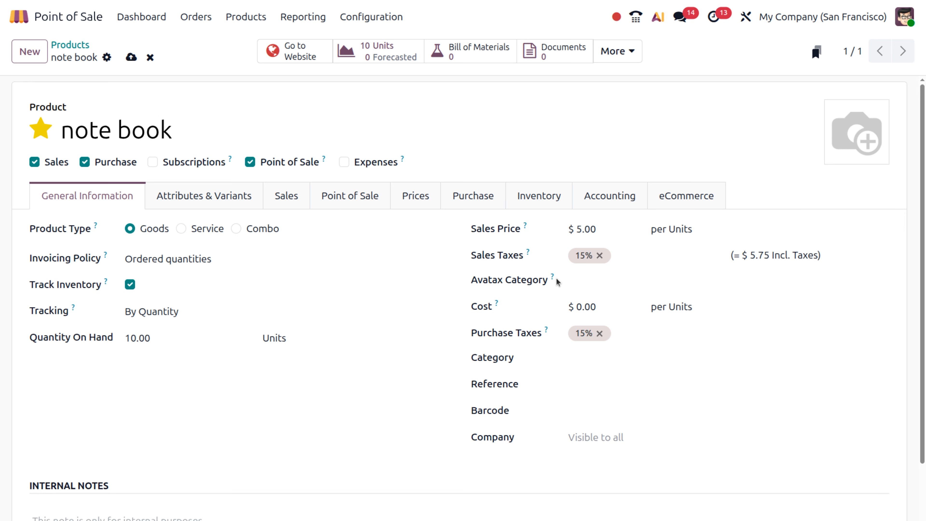
{"action": "mouse_move", "coordinate": [554, 280]}
{"action": "left_click", "coordinate": [590, 308]}
{"action": "type", "text": "3"}
Assign the note book to the Goods product category, chosen from the full category list
{"action": "left_click", "coordinate": [631, 359]}
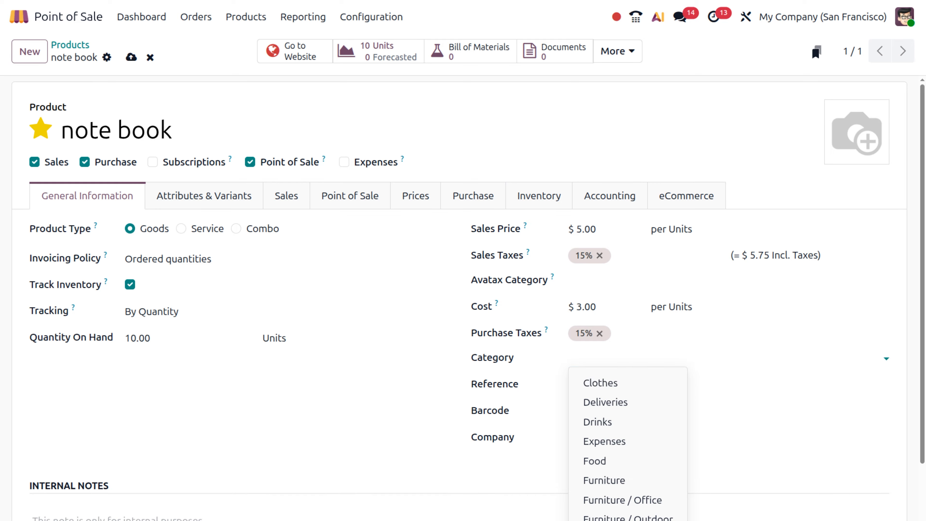
{"action": "left_click", "coordinate": [607, 520]}
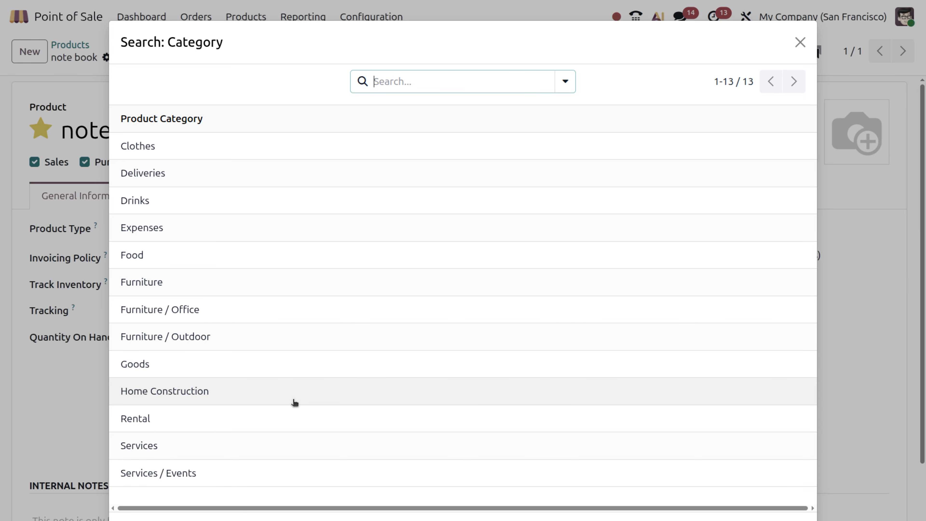
{"action": "left_click", "coordinate": [283, 371]}
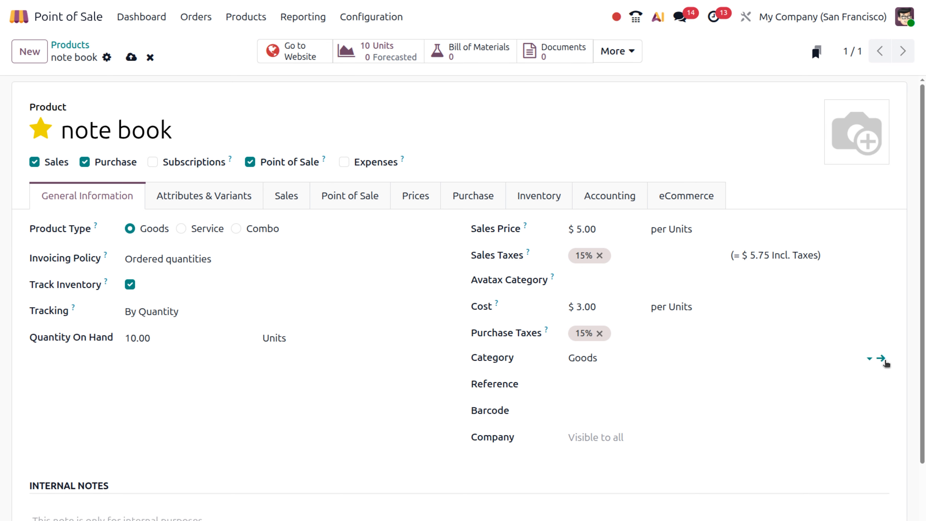
Examine the Goods category's logistics, account properties, costing method and inventory valuation options, and return to the note book product
{"action": "left_click", "coordinate": [880, 358]}
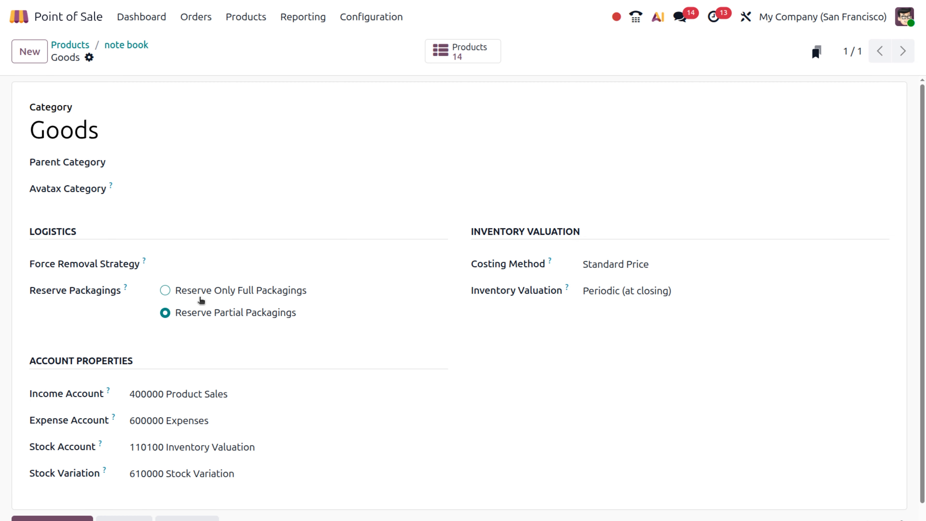
{"action": "scroll", "coordinate": [208, 354], "scroll_direction": "down", "scroll_amount": 2}
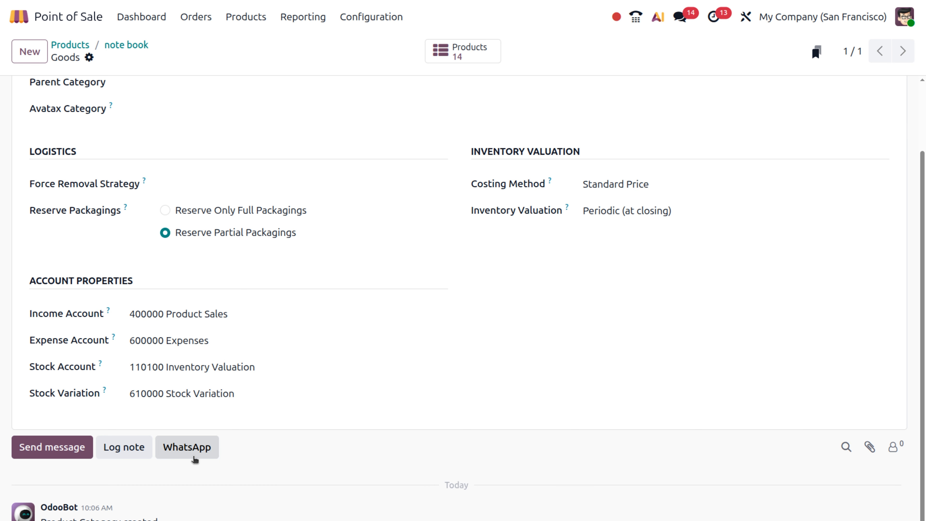
{"action": "scroll", "coordinate": [402, 377], "scroll_direction": "up", "scroll_amount": 2}
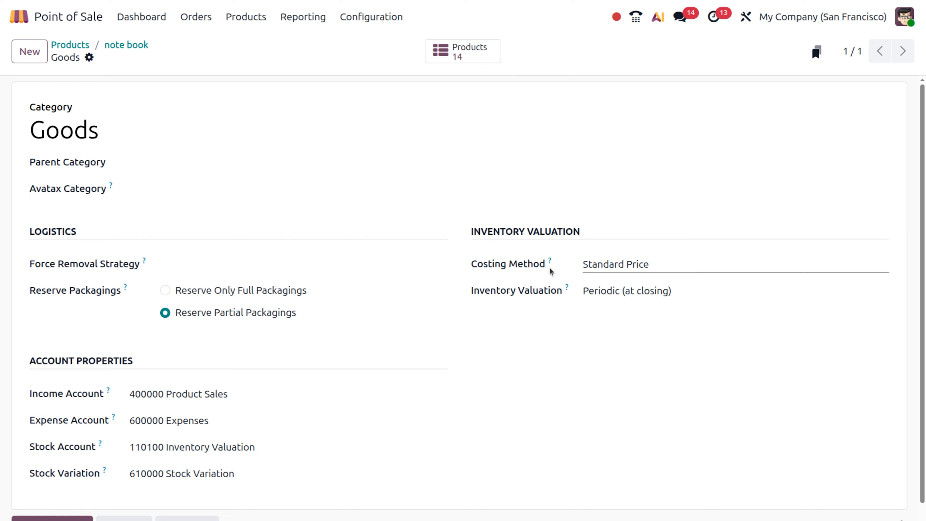
{"action": "left_click", "coordinate": [666, 269]}
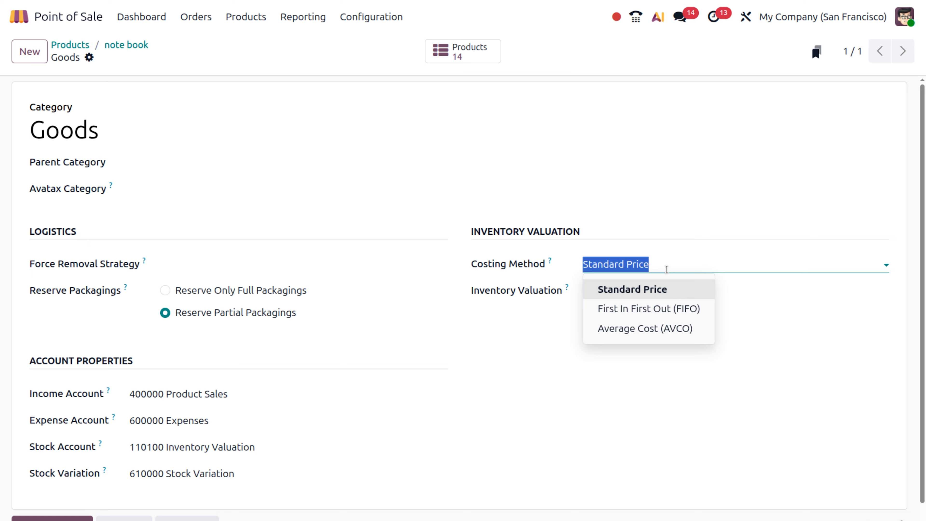
{"action": "left_click", "coordinate": [506, 355]}
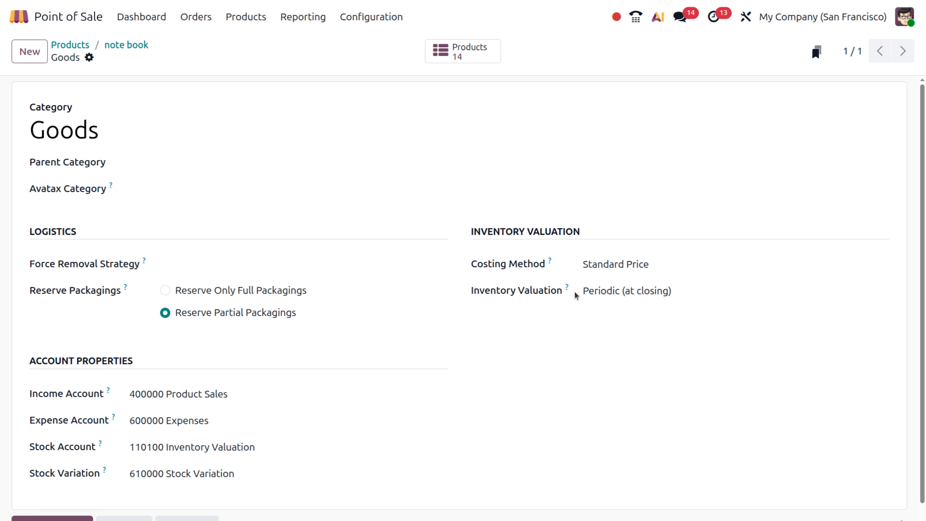
{"action": "left_click", "coordinate": [680, 294]}
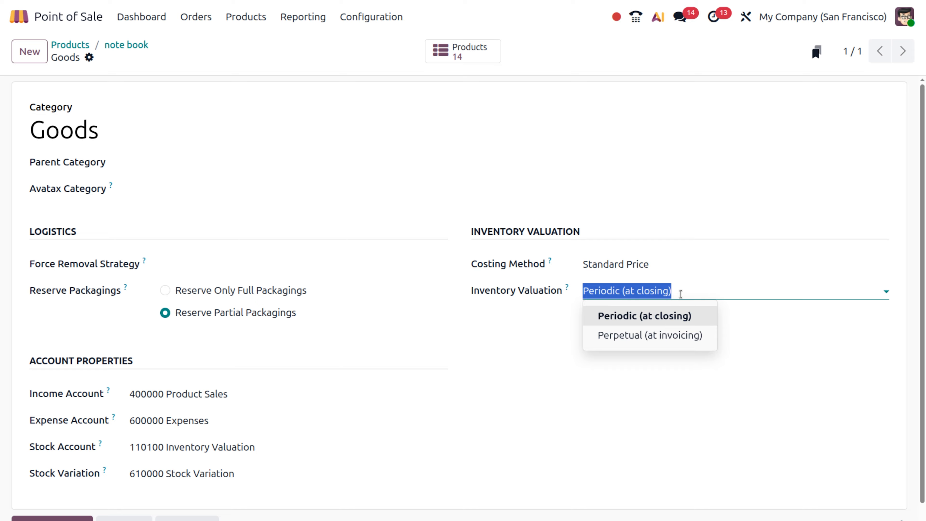
{"action": "left_click", "coordinate": [420, 415]}
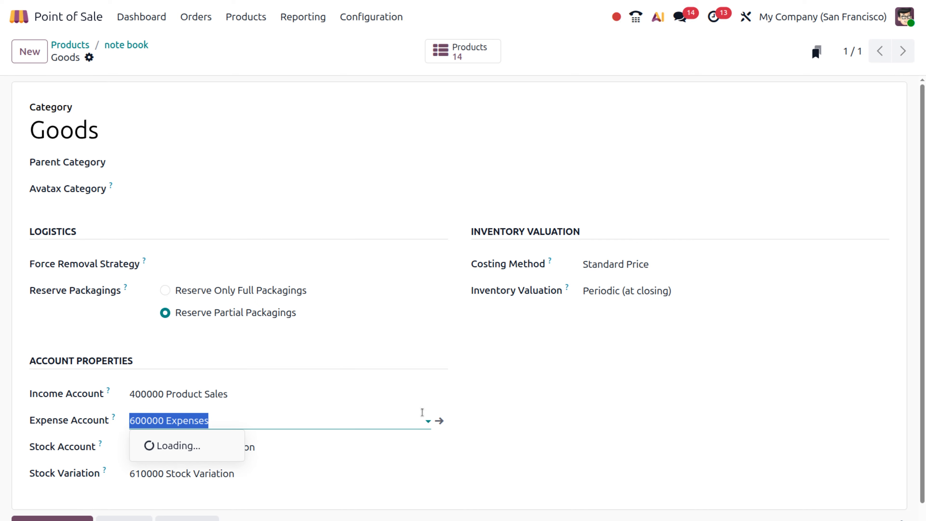
{"action": "left_click", "coordinate": [590, 422]}
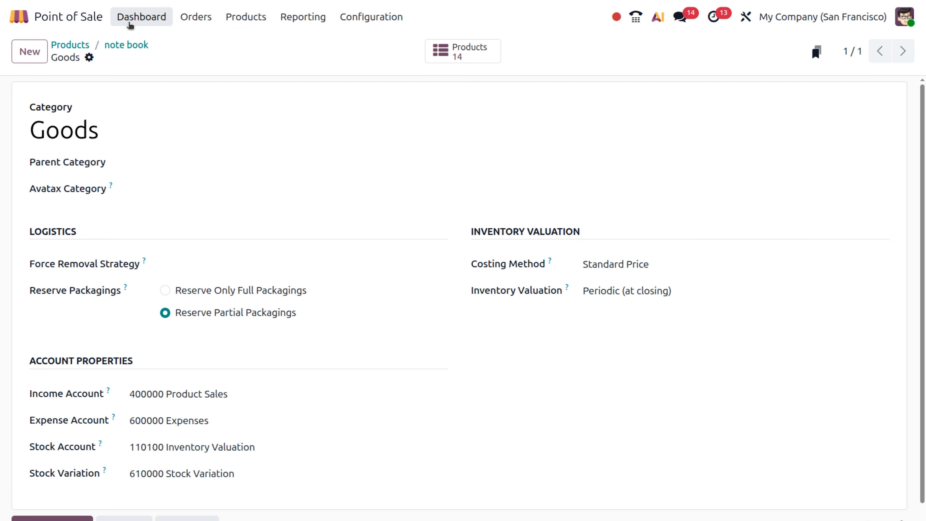
{"action": "left_click", "coordinate": [125, 46]}
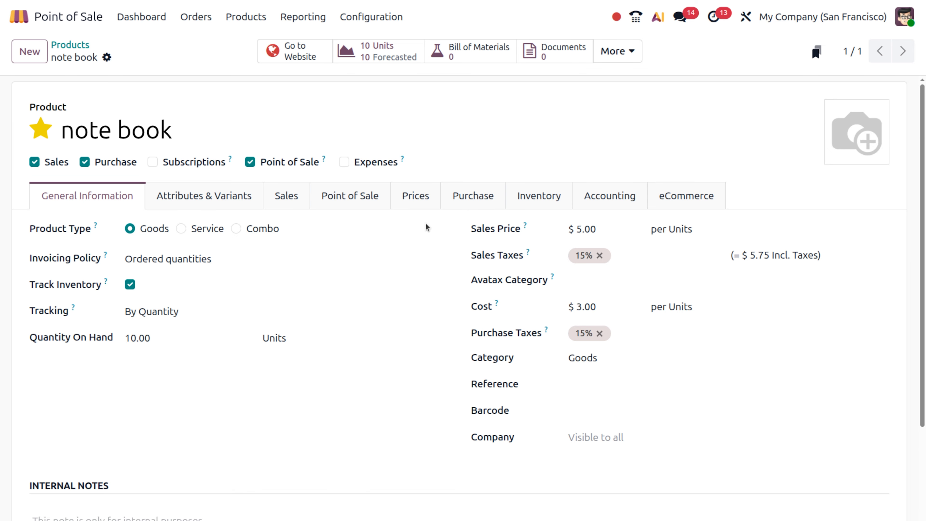
Assign the Others category to the note book in its point-of-sale settings
{"action": "left_click", "coordinate": [333, 196]}
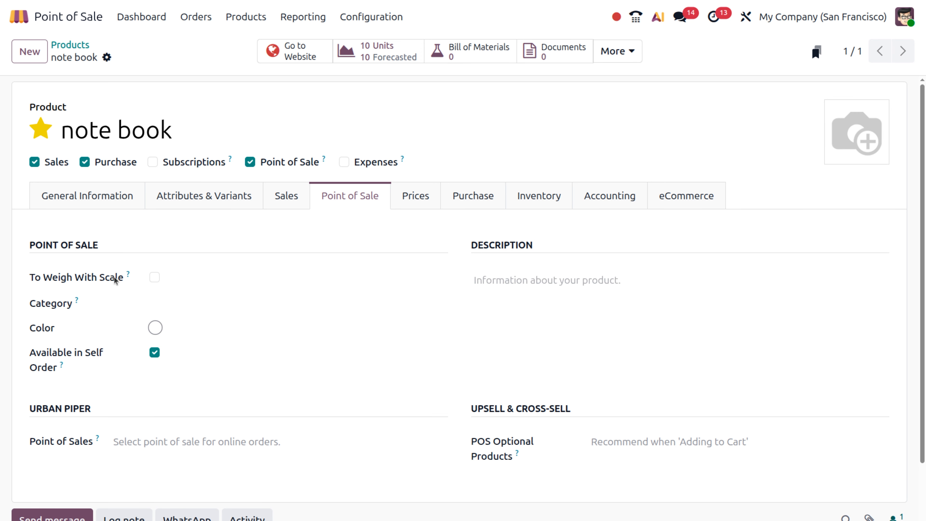
{"action": "mouse_move", "coordinate": [128, 278]}
{"action": "left_click", "coordinate": [175, 308]}
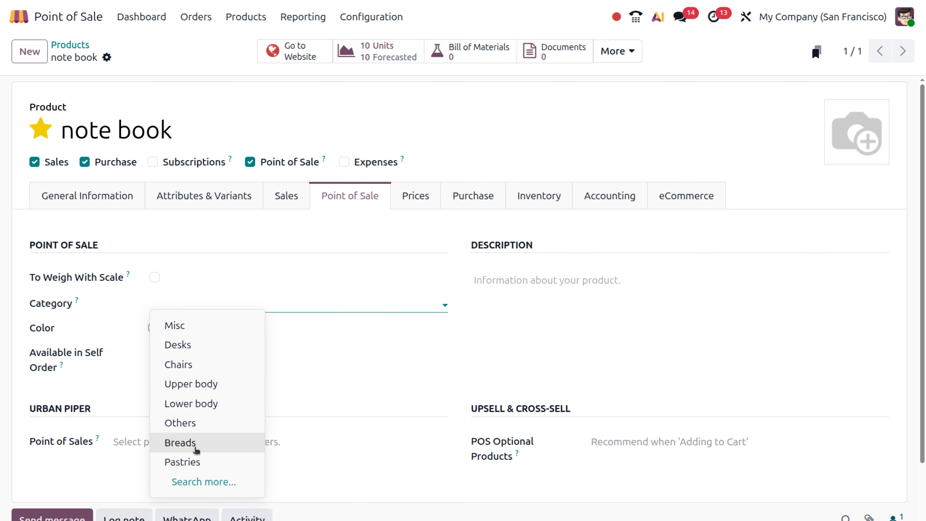
{"action": "left_click", "coordinate": [190, 430]}
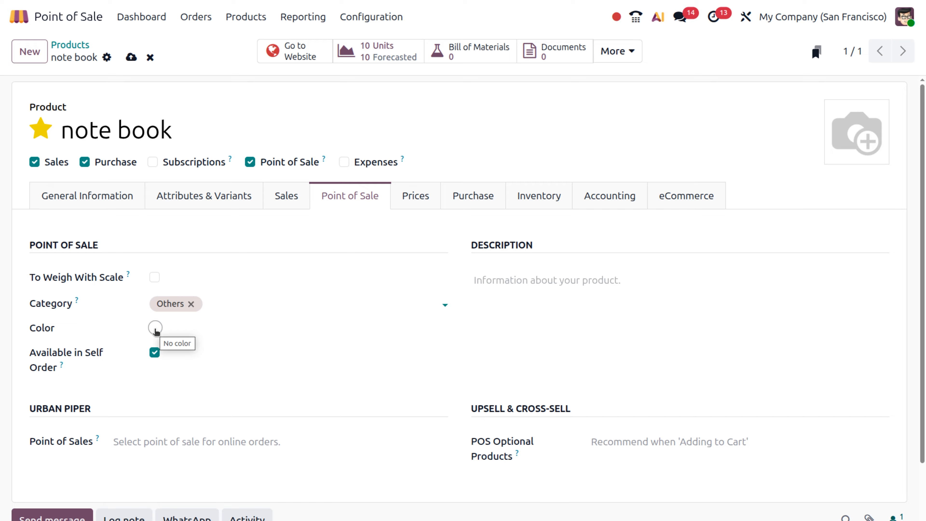
Examine the note book's self-order, description, Urban Piper and upsell settings for point of sale
{"action": "mouse_move", "coordinate": [60, 367]}
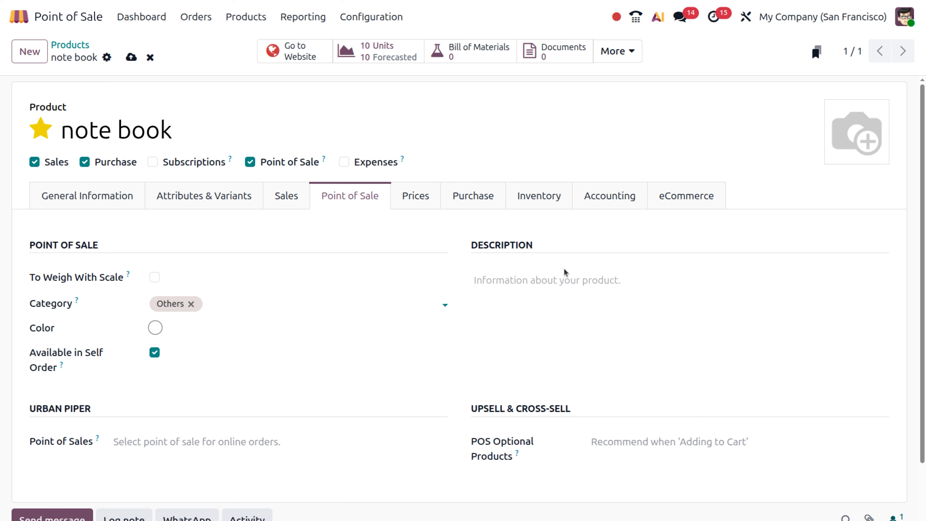
{"action": "left_click", "coordinate": [527, 281]}
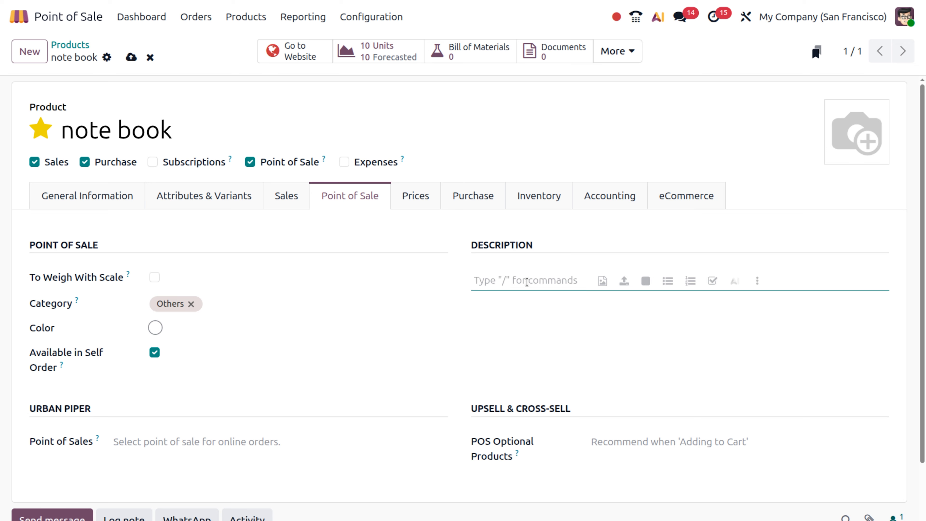
{"action": "left_click", "coordinate": [392, 367]}
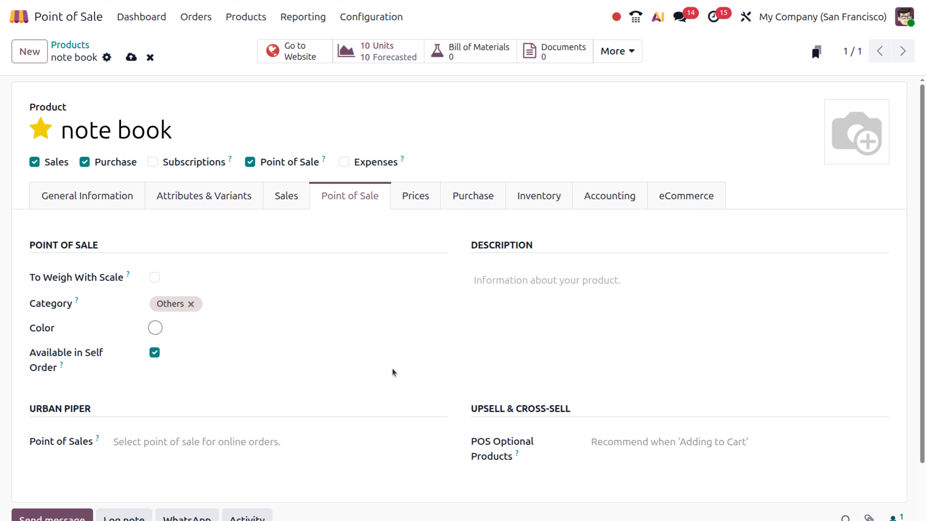
{"action": "scroll", "coordinate": [285, 372], "scroll_direction": "down", "scroll_amount": 4}
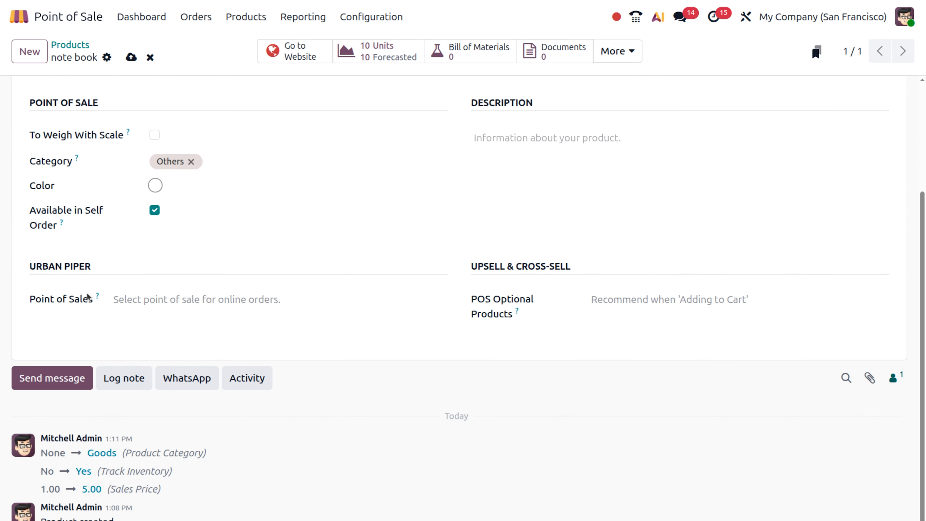
{"action": "mouse_move", "coordinate": [97, 300]}
{"action": "scroll", "coordinate": [446, 267], "scroll_direction": "up", "scroll_amount": 4}
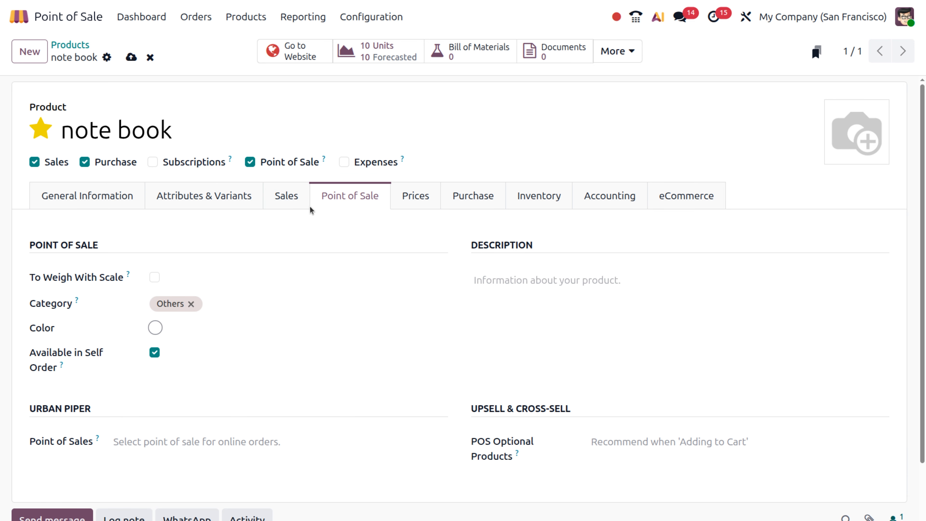
{"action": "left_click", "coordinate": [185, 195]}
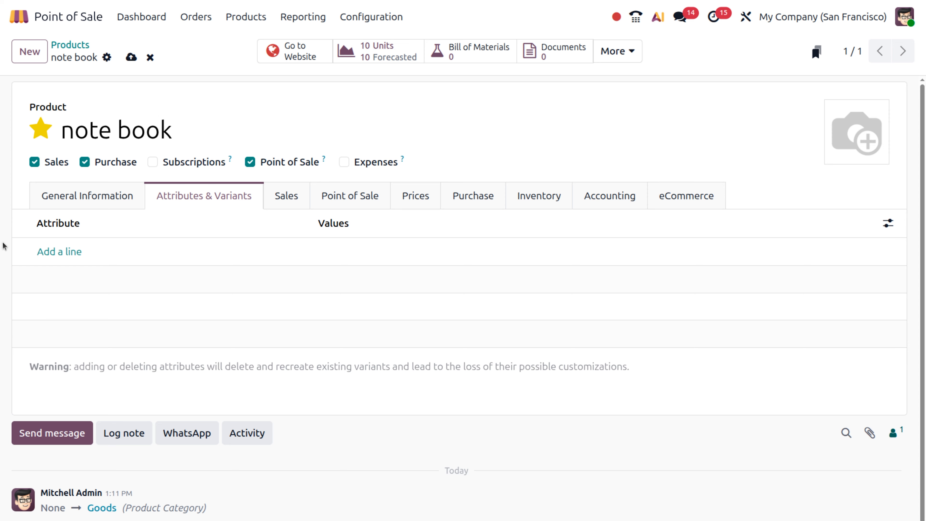
{"action": "left_click", "coordinate": [68, 251]}
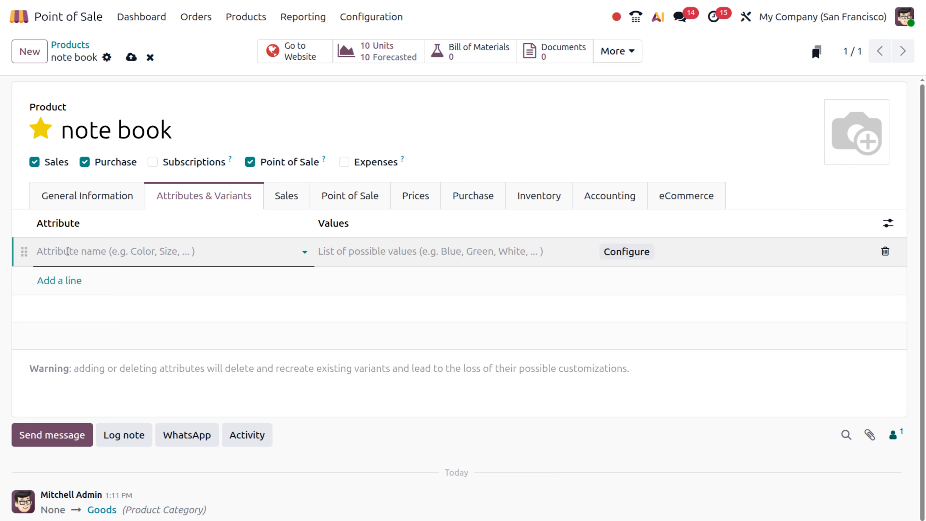
{"action": "left_click", "coordinate": [67, 251]}
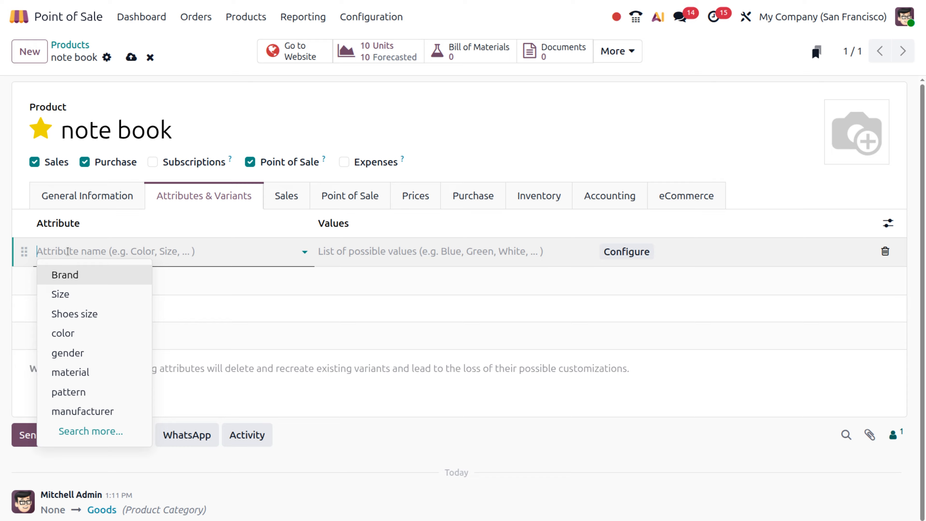
{"action": "left_click", "coordinate": [78, 278]}
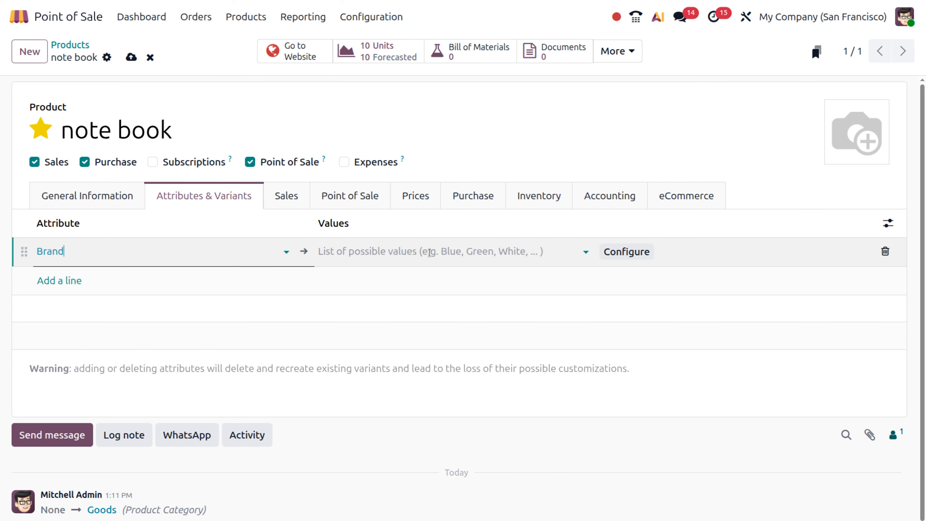
{"action": "left_click", "coordinate": [384, 252]}
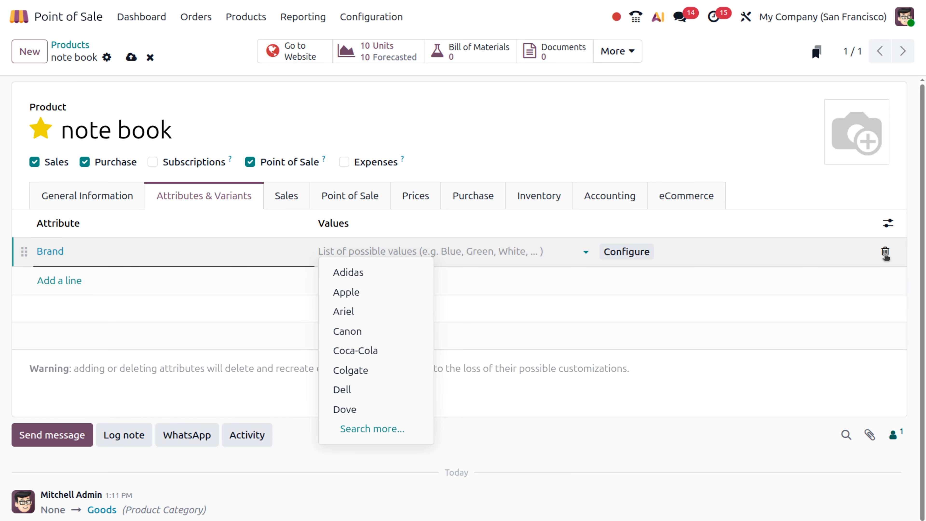
{"action": "left_click", "coordinate": [885, 252]}
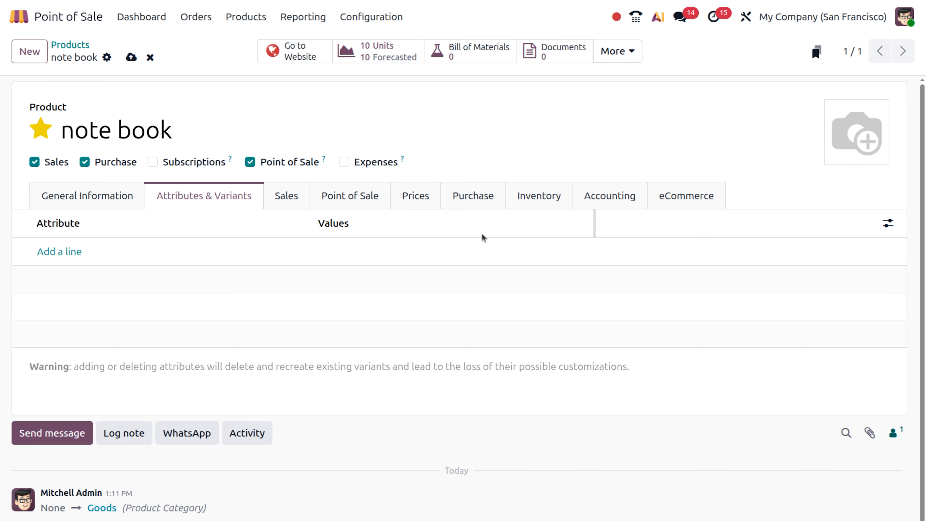
Examine the note book's sales, pricelist, purchase, inventory, accounting and eCommerce settings
{"action": "left_click", "coordinate": [289, 198]}
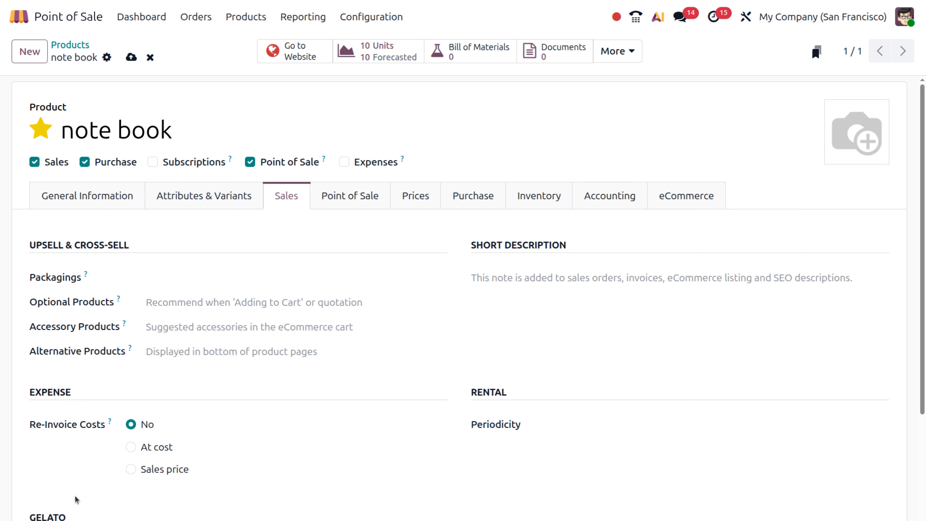
{"action": "left_click", "coordinate": [404, 197]}
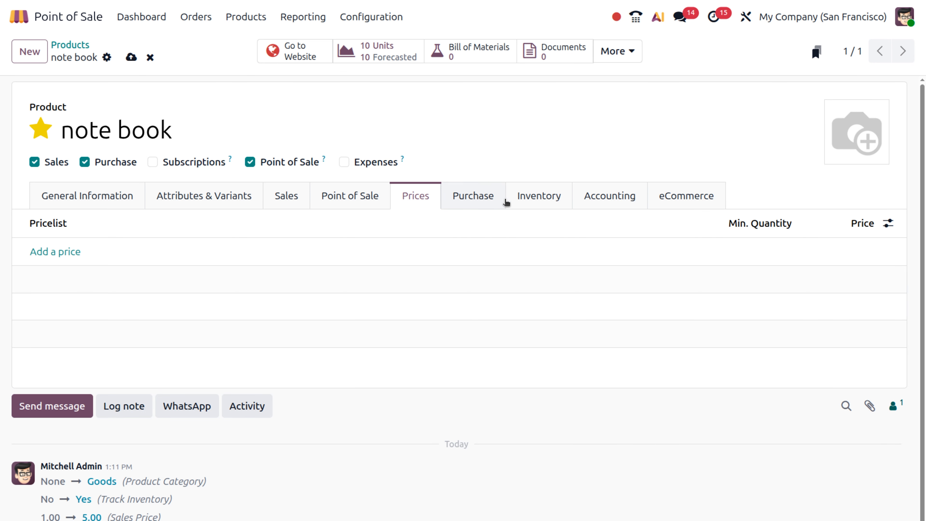
{"action": "left_click", "coordinate": [489, 199]}
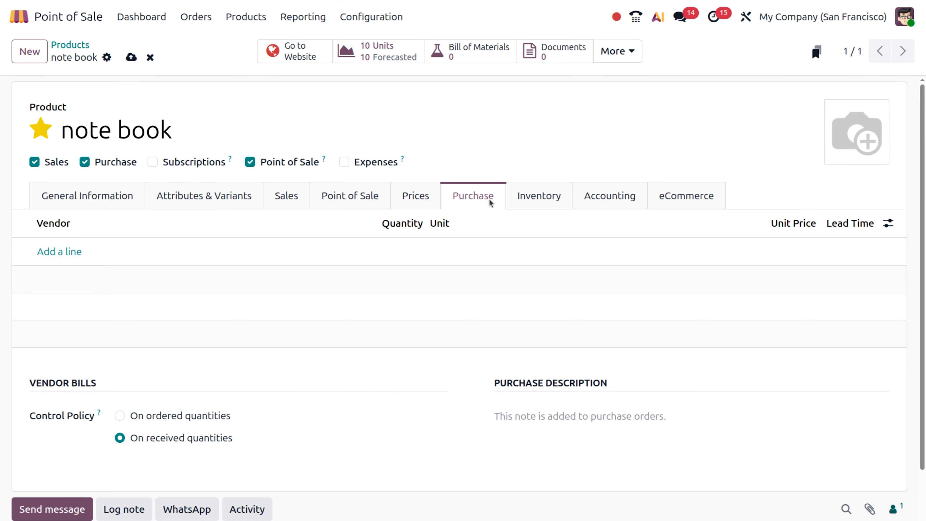
{"action": "left_click", "coordinate": [534, 204]}
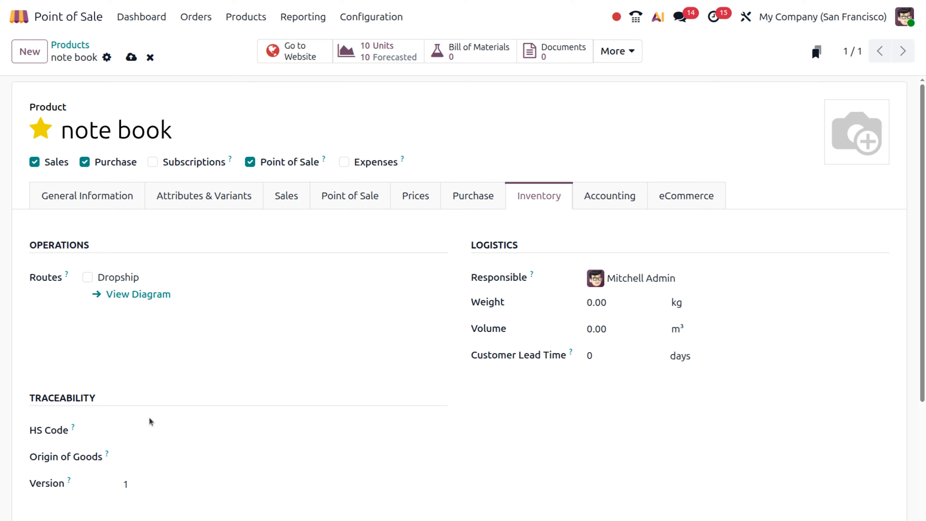
{"action": "scroll", "coordinate": [149, 418], "scroll_direction": "down", "scroll_amount": 5}
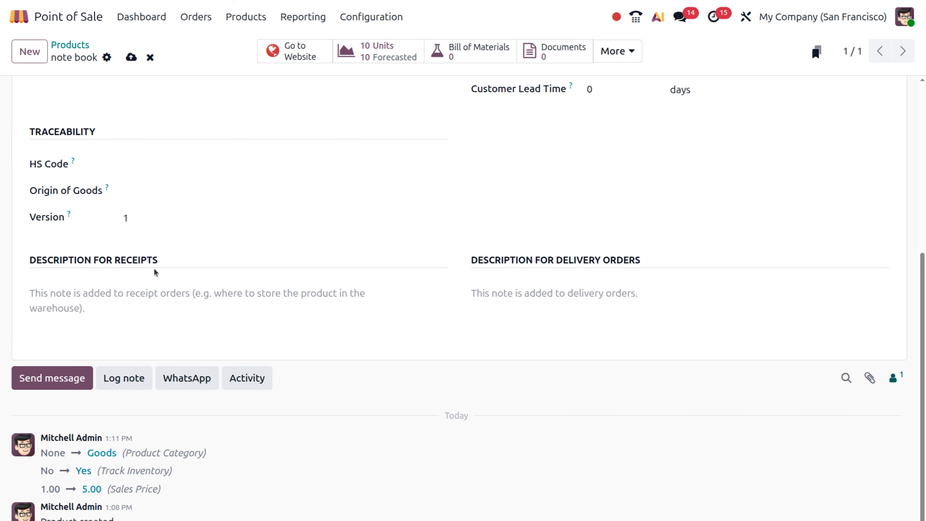
{"action": "scroll", "coordinate": [370, 305], "scroll_direction": "up", "scroll_amount": 5}
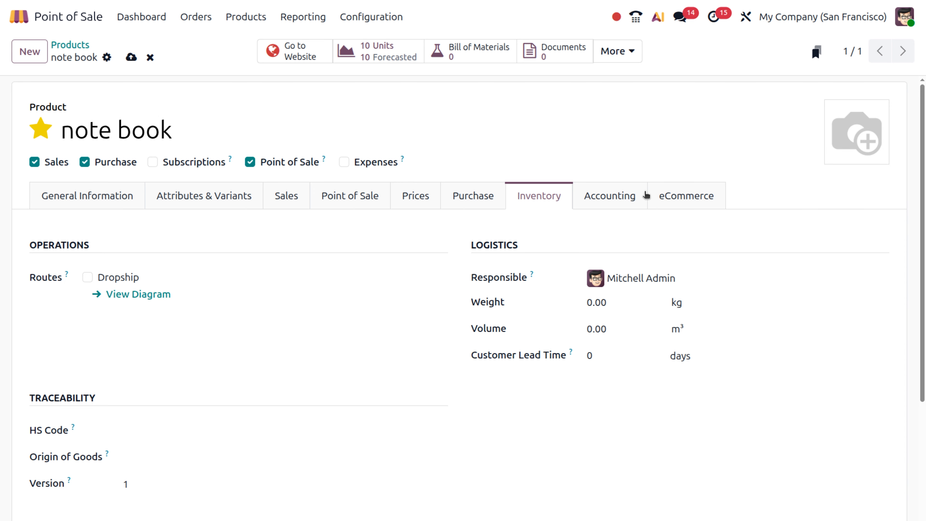
{"action": "left_click", "coordinate": [620, 199]}
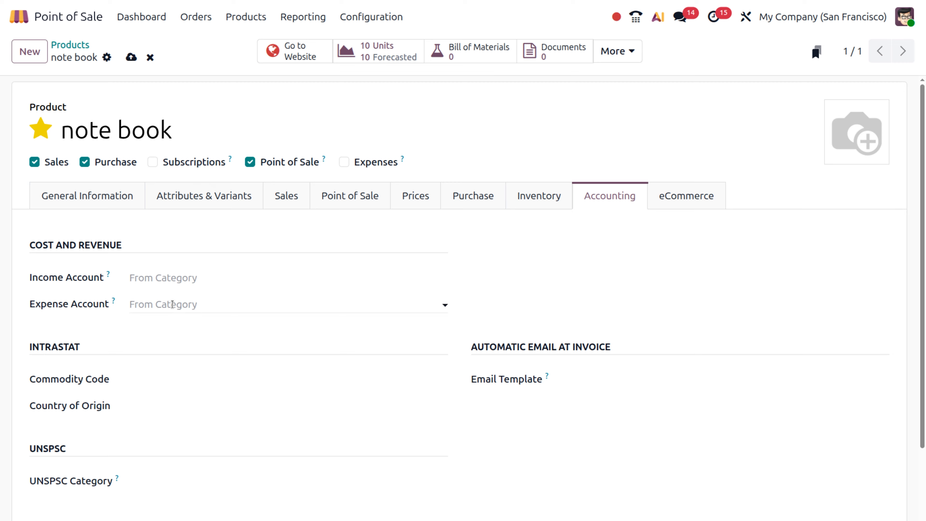
{"action": "left_click", "coordinate": [679, 208]}
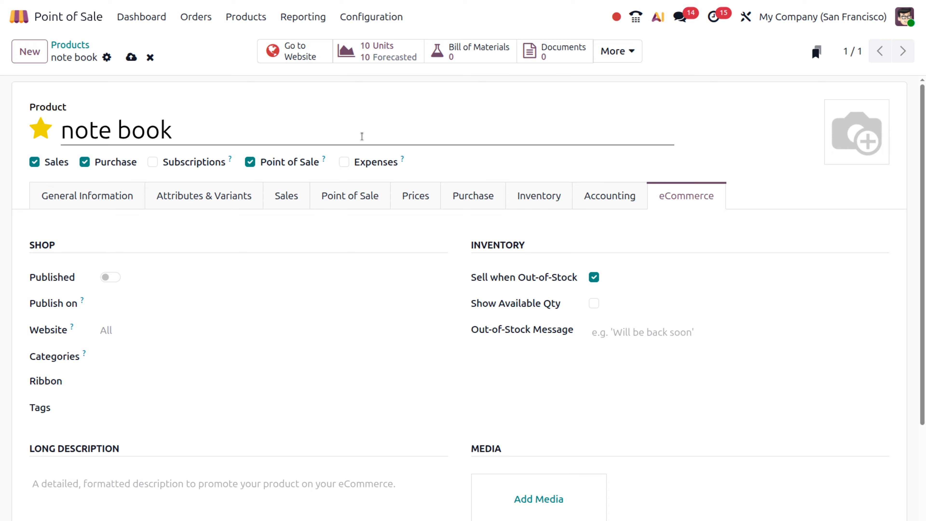
Save the note book, set its product image to pngimg.com - notebook_PNG19225.png from Downloads, and save it again
{"action": "left_click", "coordinate": [131, 57]}
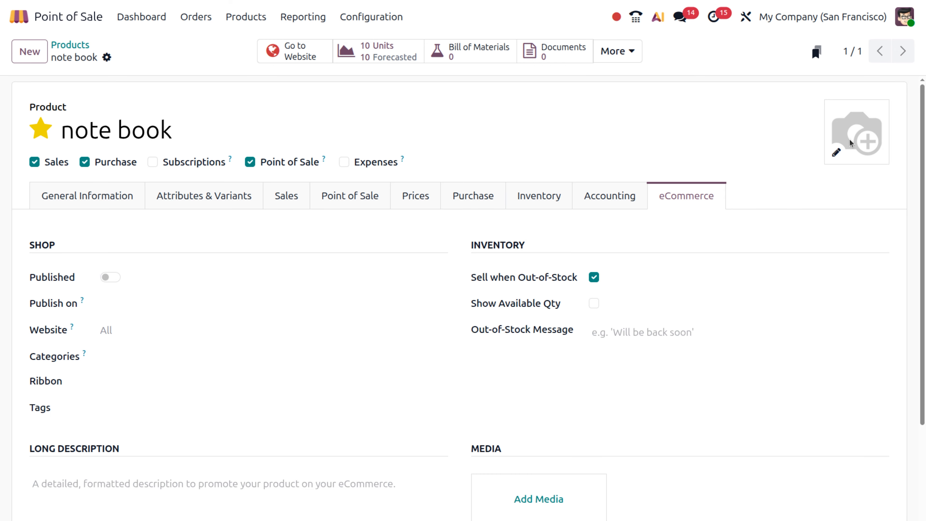
{"action": "left_click", "coordinate": [836, 153]}
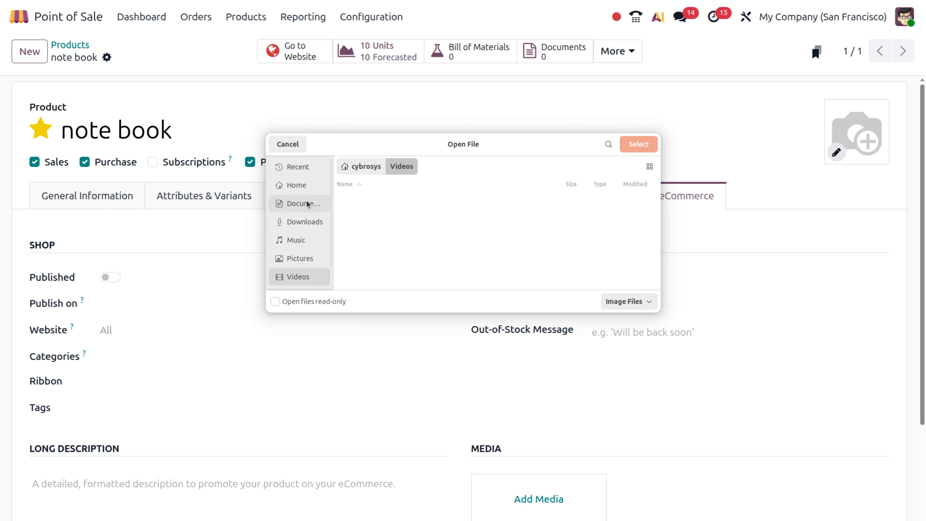
{"action": "left_click", "coordinate": [305, 222]}
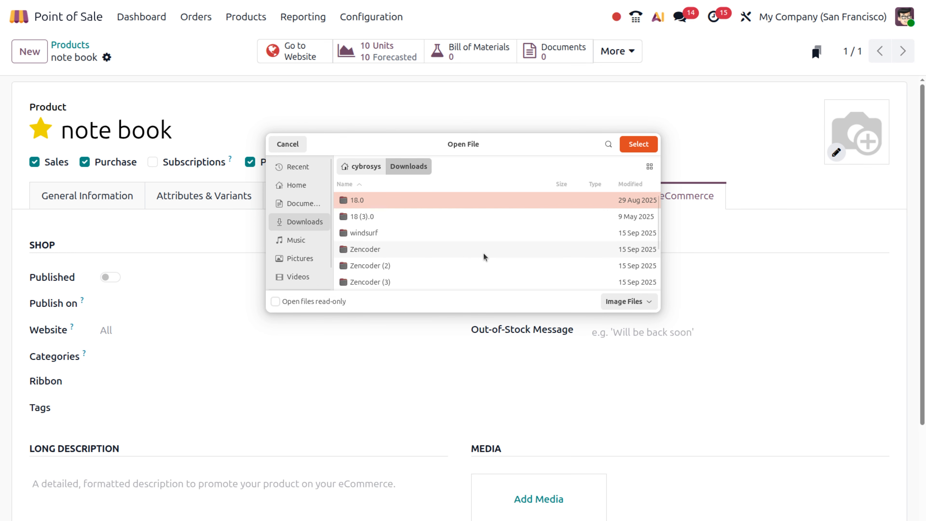
{"action": "scroll", "coordinate": [484, 253], "scroll_direction": "down", "scroll_amount": 3}
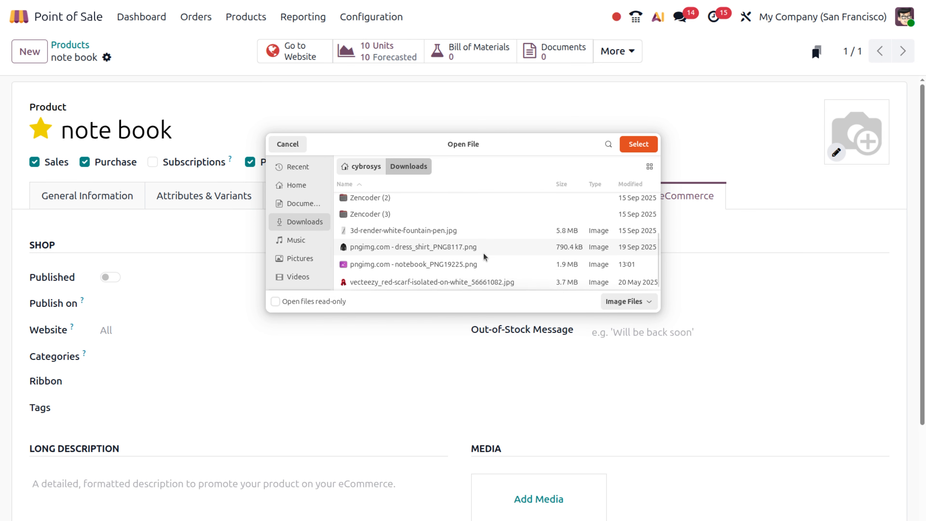
{"action": "left_click", "coordinate": [439, 266]}
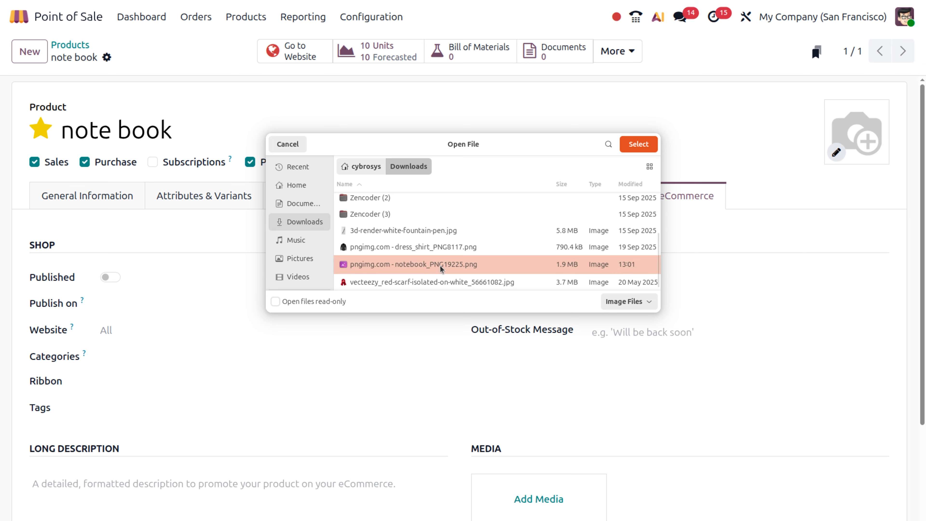
{"action": "left_click", "coordinate": [637, 144]}
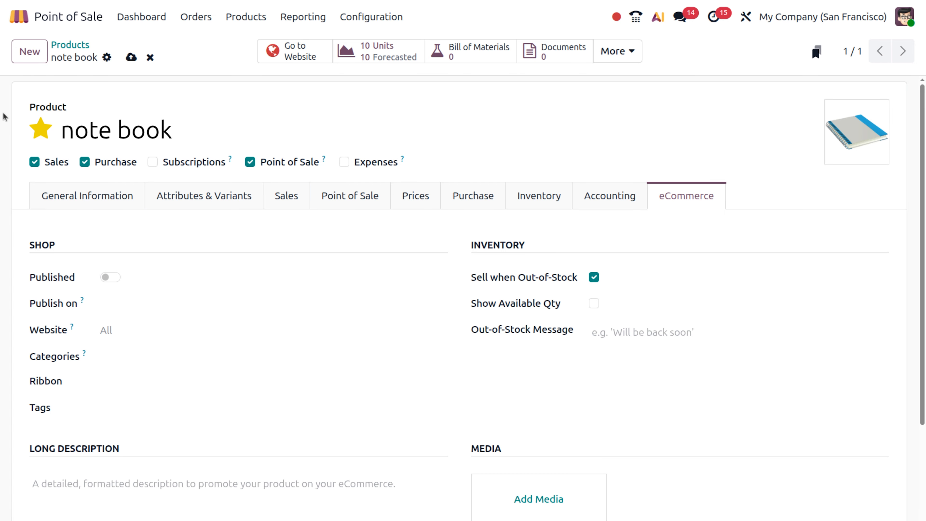
{"action": "left_click", "coordinate": [131, 60]}
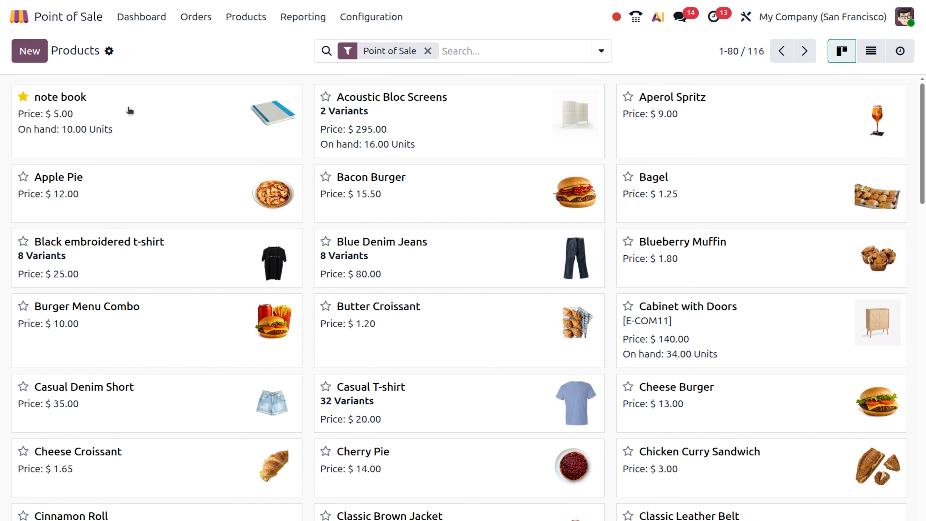
Resume selling in the Furniture Shop and start creating a new product from its register
{"action": "left_click", "coordinate": [148, 21]}
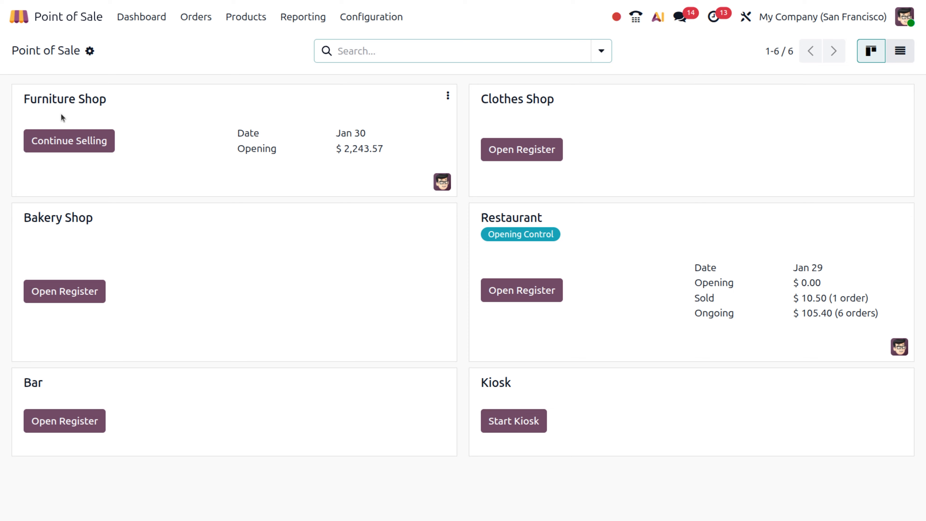
{"action": "left_click", "coordinate": [79, 139]}
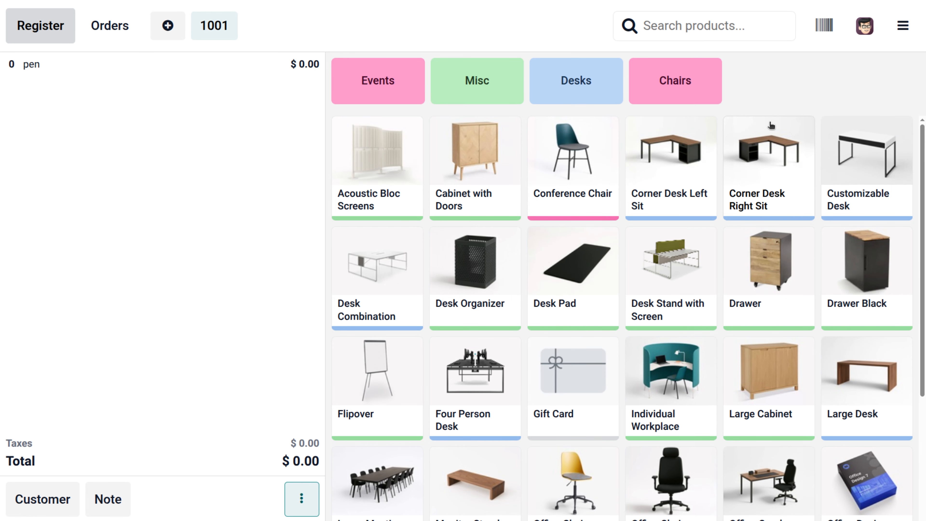
{"action": "left_click", "coordinate": [906, 24]}
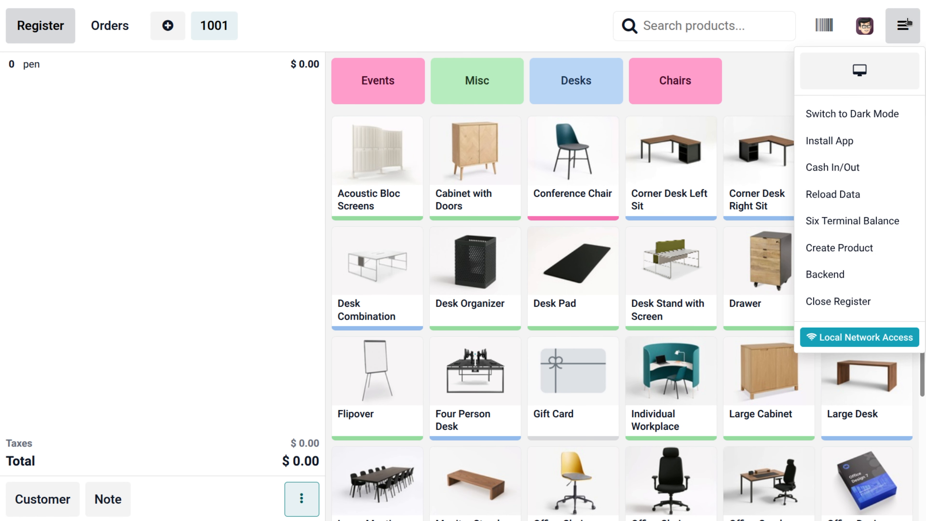
{"action": "left_click", "coordinate": [863, 248]}
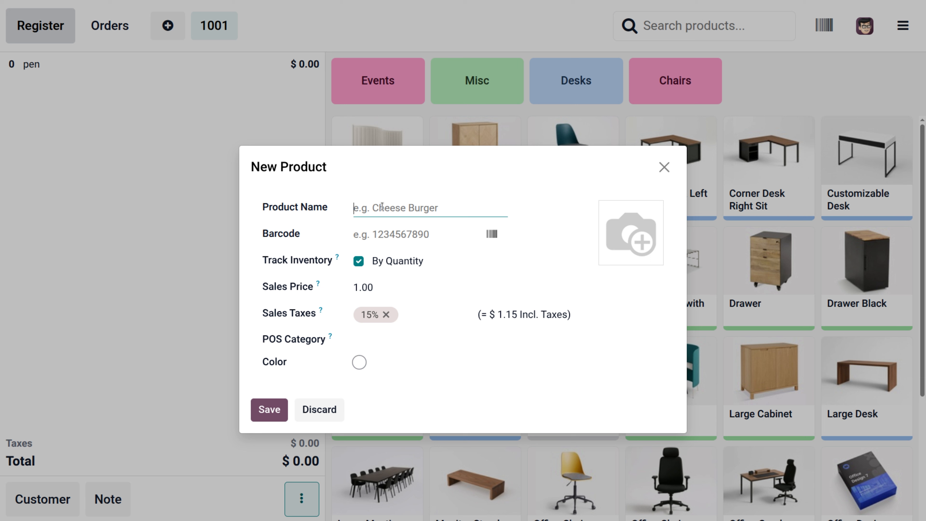
Name the new product marker, with barcode 235765387 and a sales price of 2.00
{"action": "type", "text": "marker"}
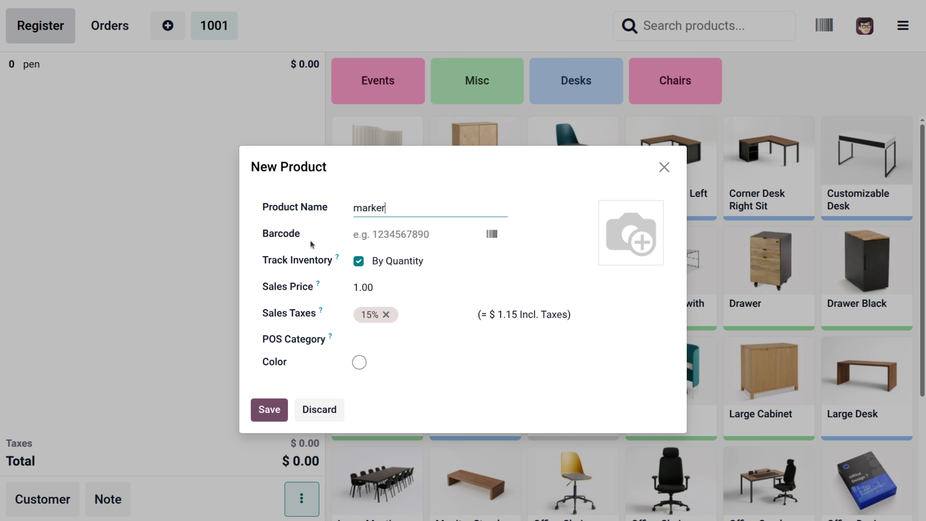
{"action": "left_click", "coordinate": [382, 234]}
{"action": "type", "text": "2"}
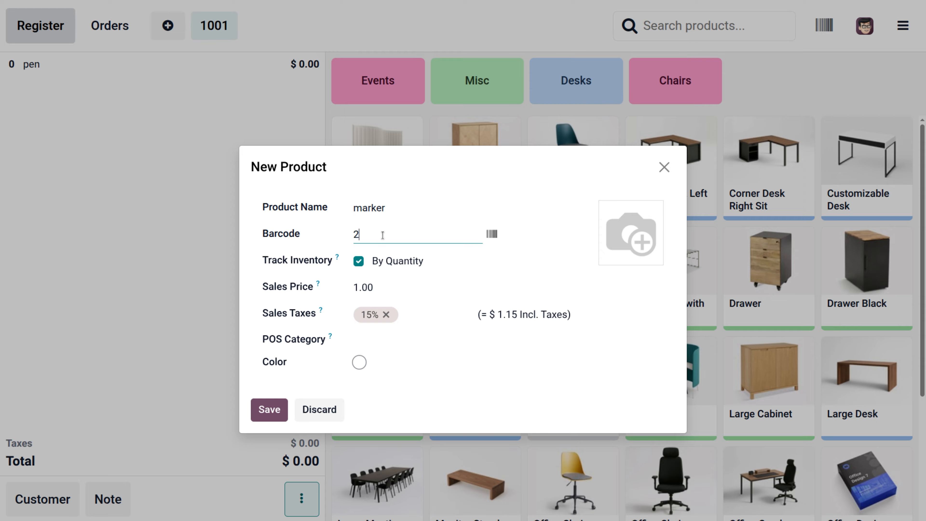
{"action": "type", "text": "35765387"}
{"action": "left_click", "coordinate": [377, 289]}
{"action": "key", "text": "BackSpace"}
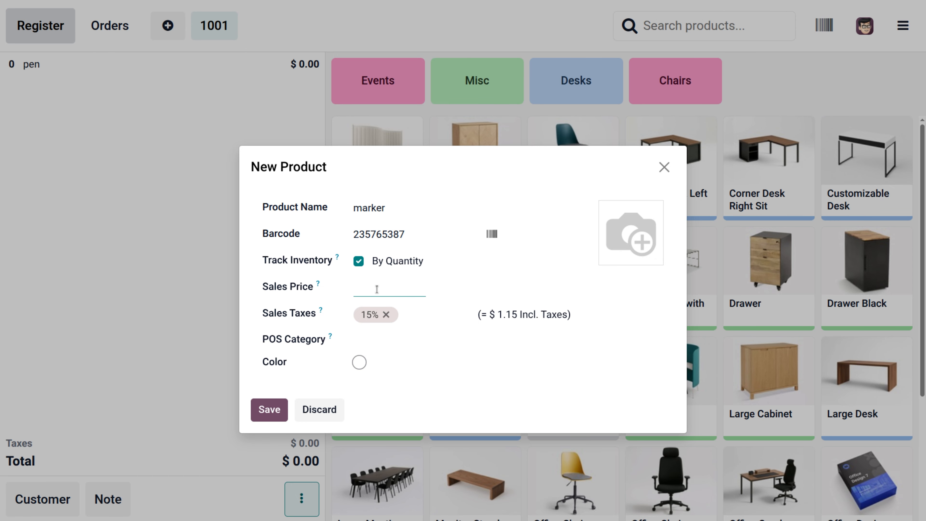
{"action": "type", "text": "2"}
Assign the marker to the Misc POS category and set its color to yellow
{"action": "left_click", "coordinate": [427, 339]}
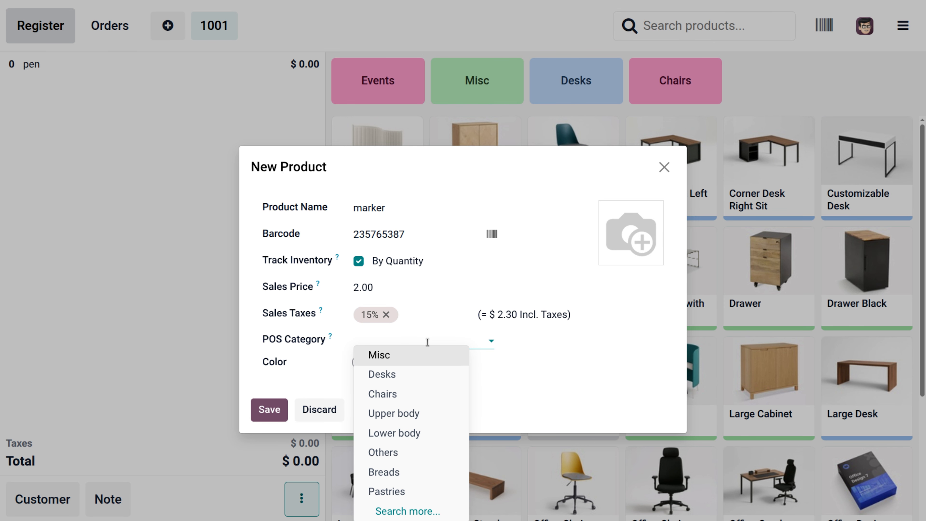
{"action": "left_click", "coordinate": [425, 357]}
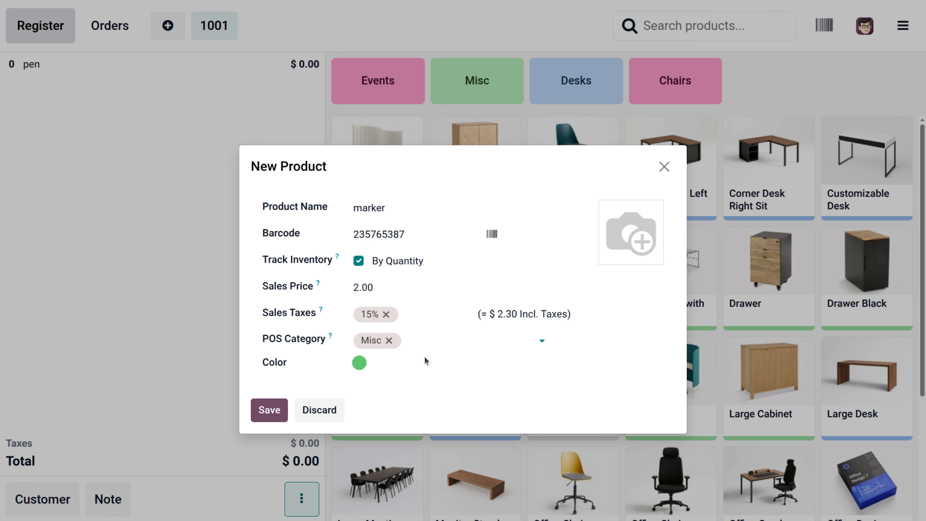
{"action": "left_click", "coordinate": [359, 362]}
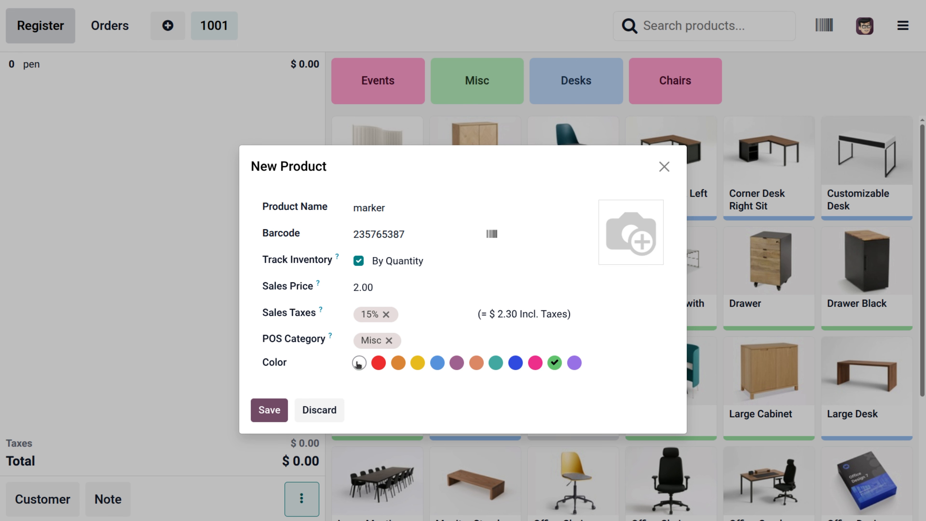
{"action": "left_click", "coordinate": [416, 362]}
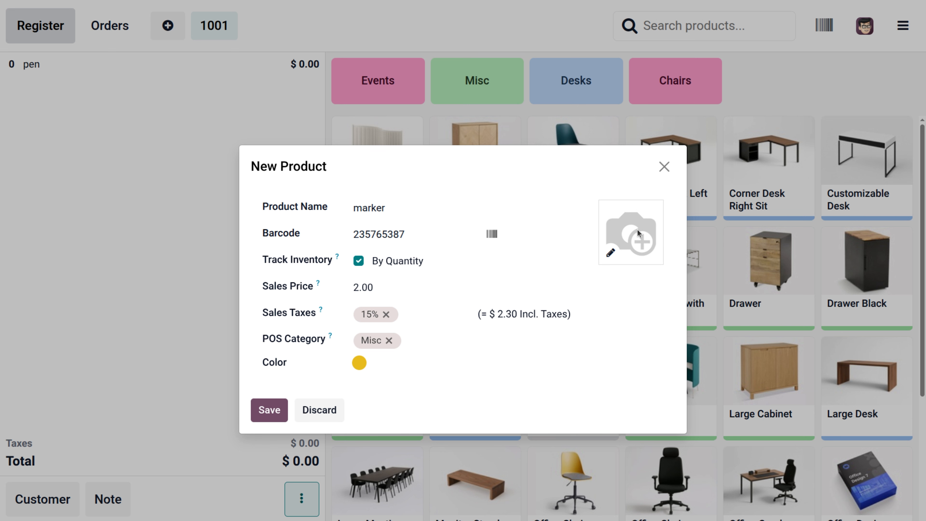
Set the marker's product image to 3d-render-white-fountain-pen.jpg from Downloads and save the new product
{"action": "left_click", "coordinate": [611, 252]}
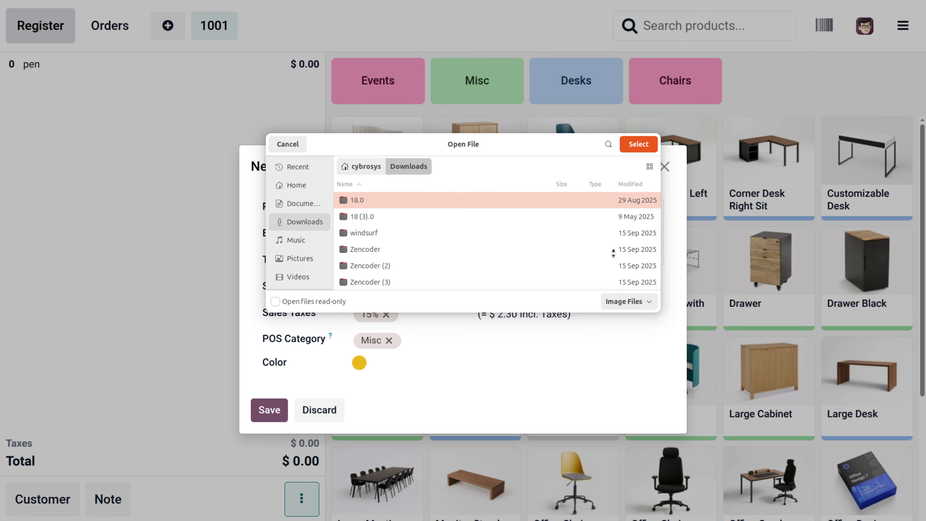
{"action": "scroll", "coordinate": [511, 219], "scroll_direction": "down", "scroll_amount": 2}
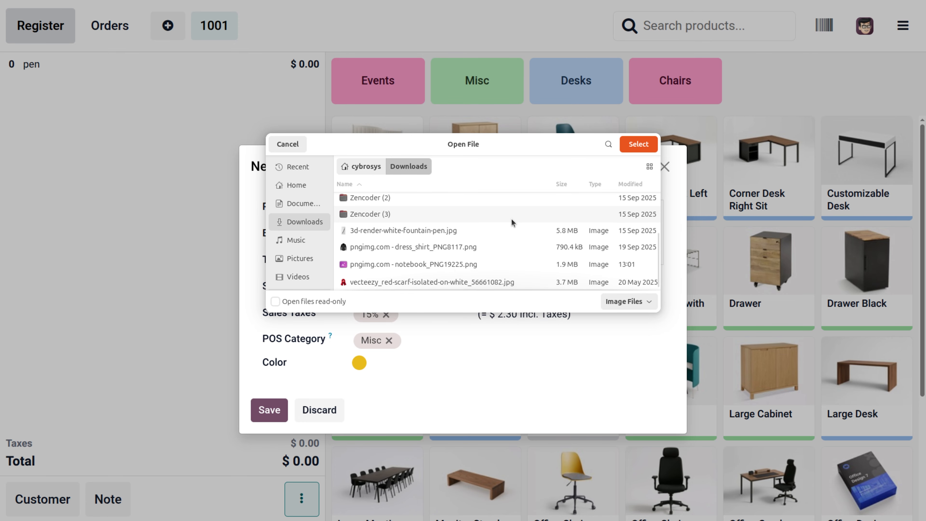
{"action": "left_click", "coordinate": [512, 218]}
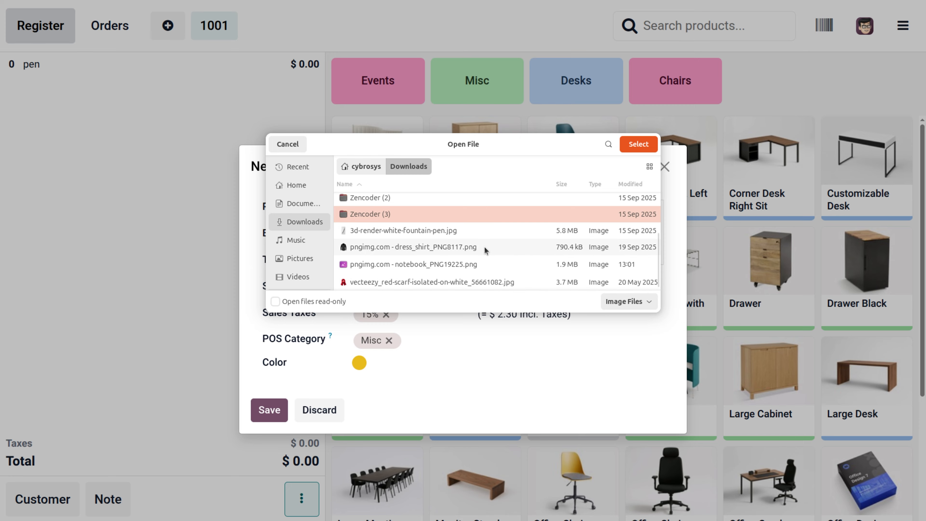
{"action": "left_click", "coordinate": [485, 231]}
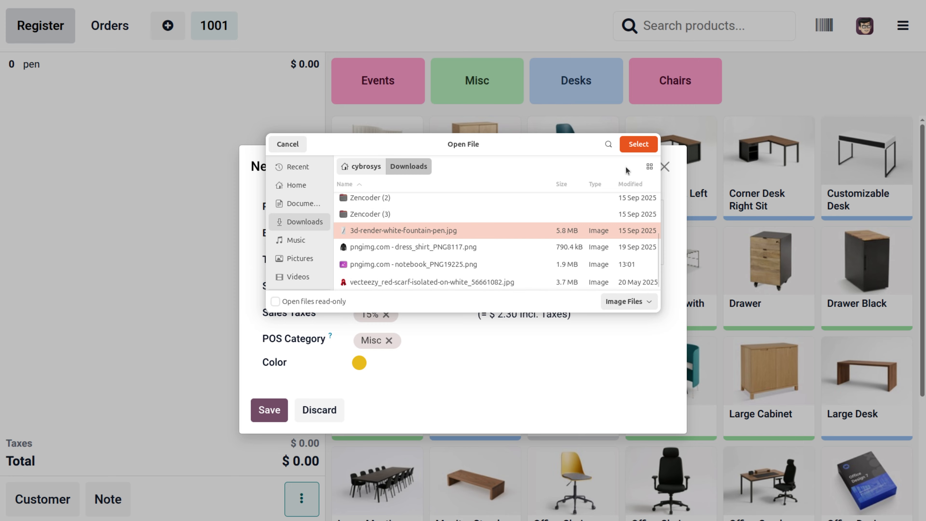
{"action": "left_click", "coordinate": [638, 145]}
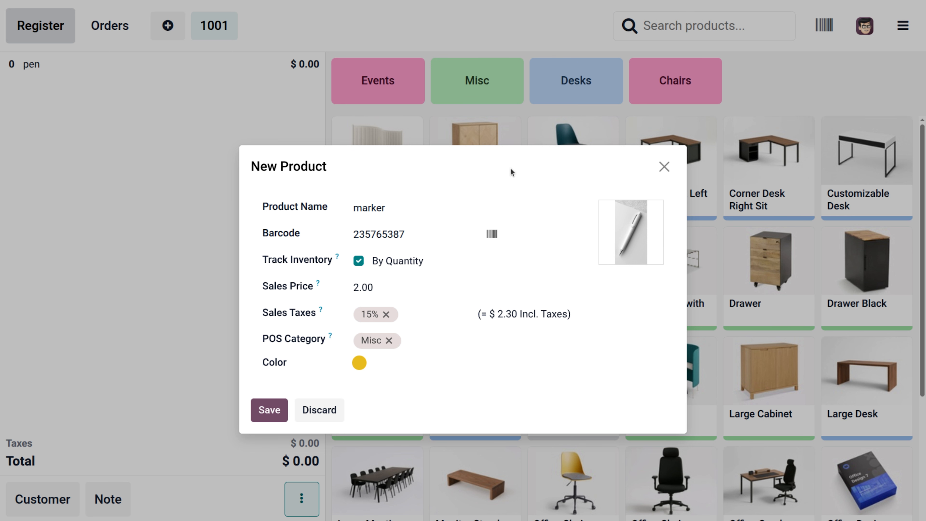
{"action": "left_click", "coordinate": [268, 421]}
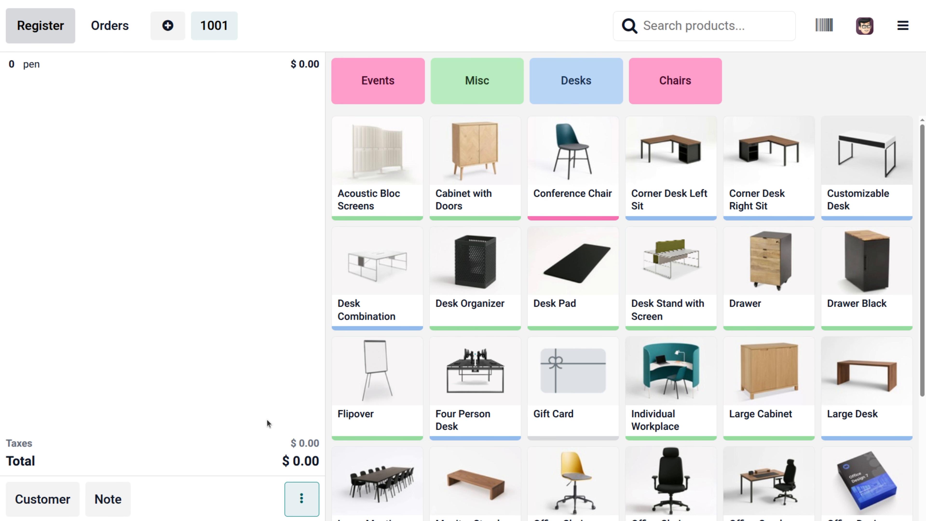
Filter the register's products by the Misc category and add one marker to the current order
{"action": "left_click", "coordinate": [485, 82]}
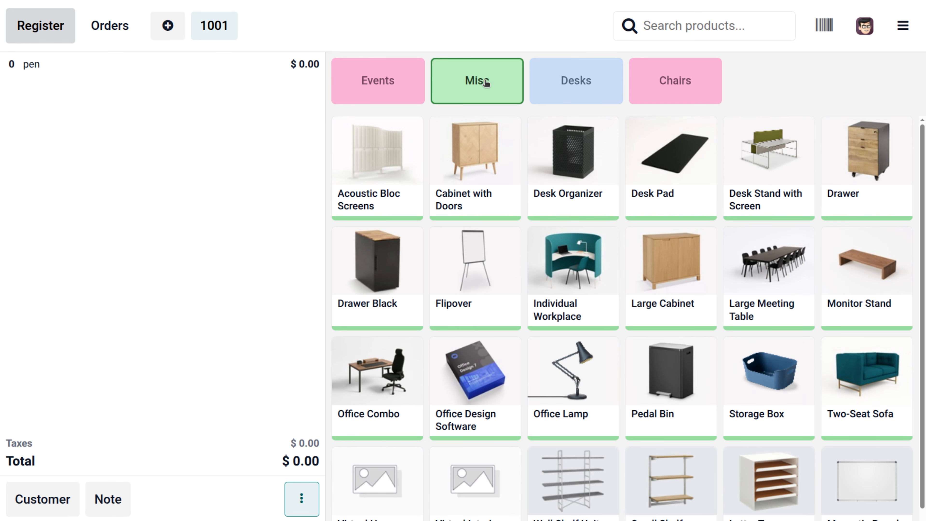
{"action": "scroll", "coordinate": [571, 336], "scroll_direction": "down", "scroll_amount": 2}
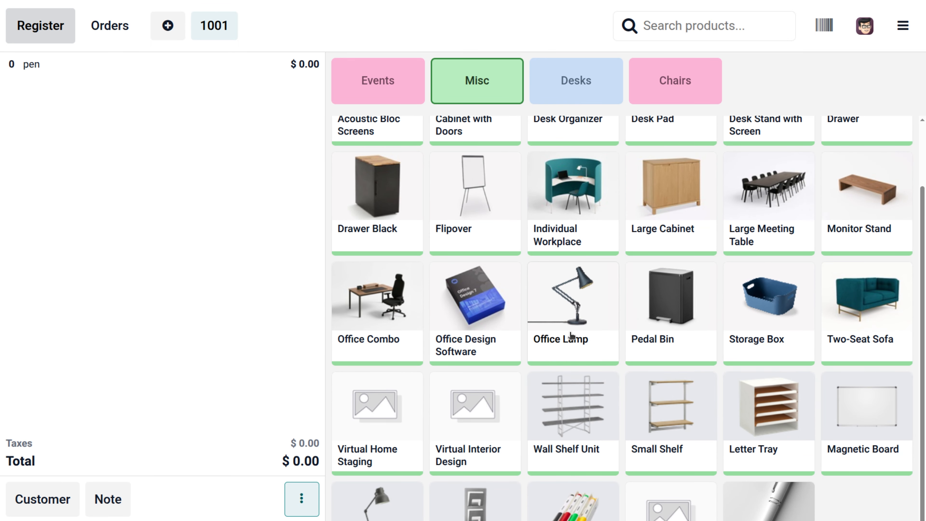
{"action": "left_click", "coordinate": [760, 515]}
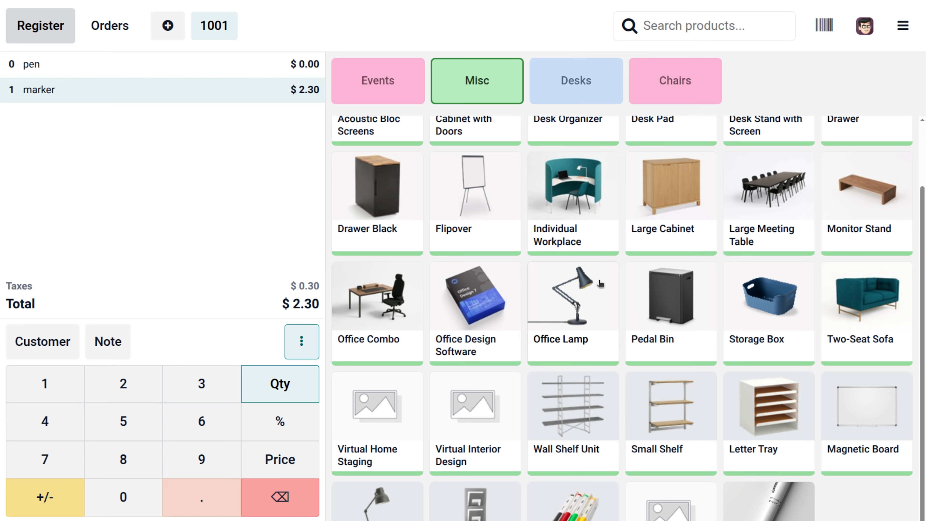
Search the register's products for "mark"
{"action": "left_click", "coordinate": [711, 26]}
{"action": "type", "text": "m"}
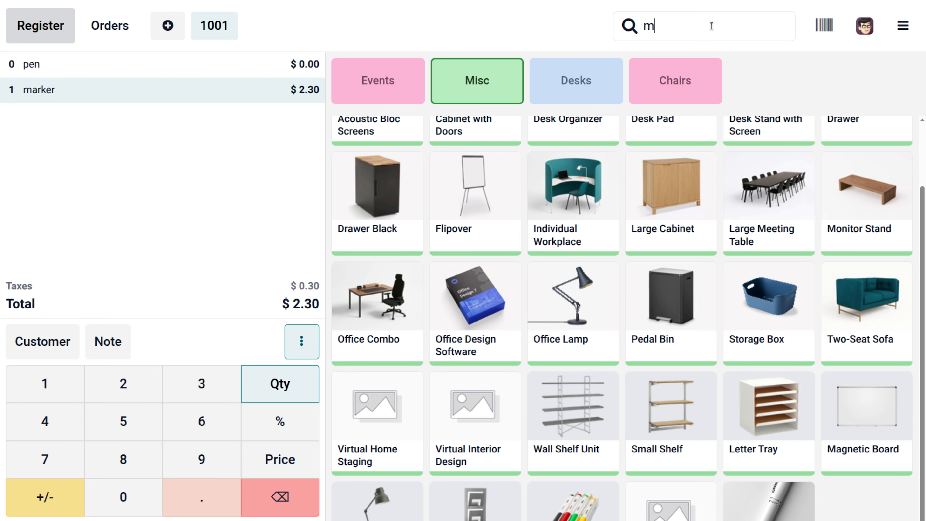
{"action": "type", "text": "ark"}
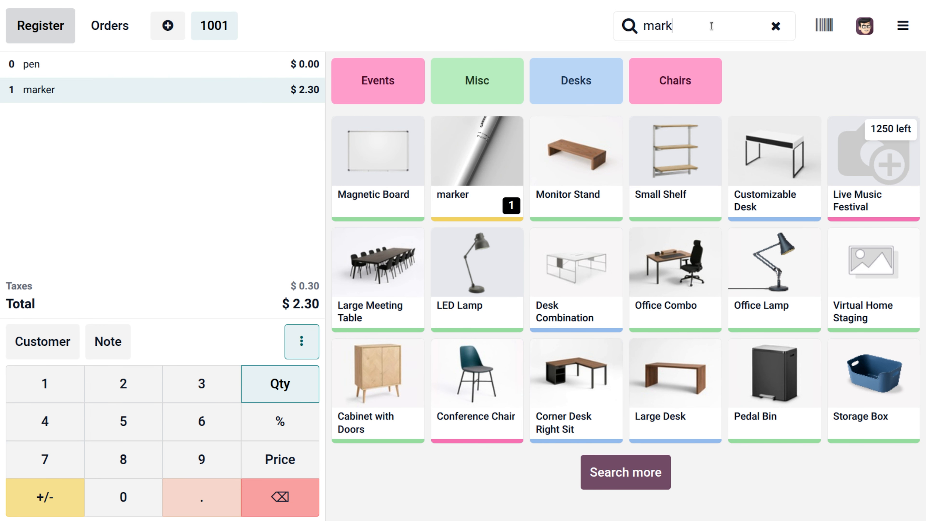